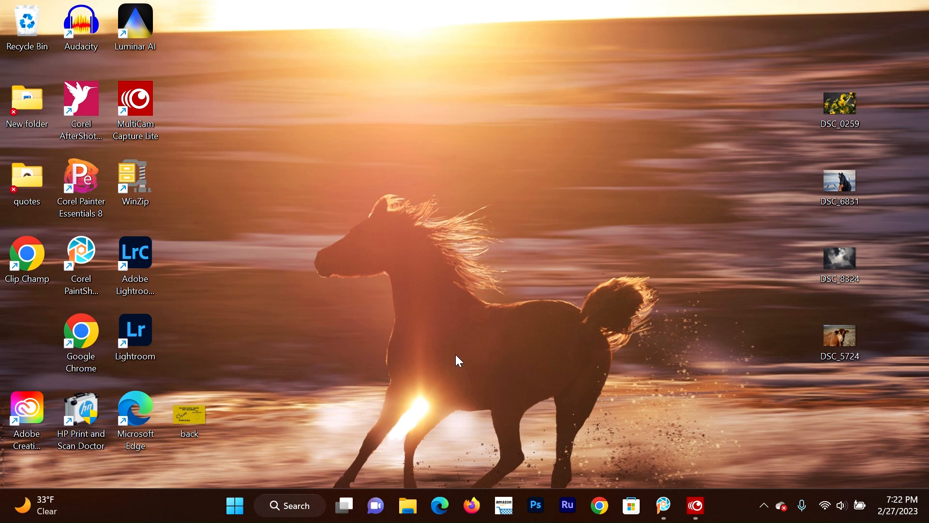
Switch to PaintShop Pro and examine the utility pole and power lines in the sunset photo
{"action": "left_click", "coordinate": [662, 505]}
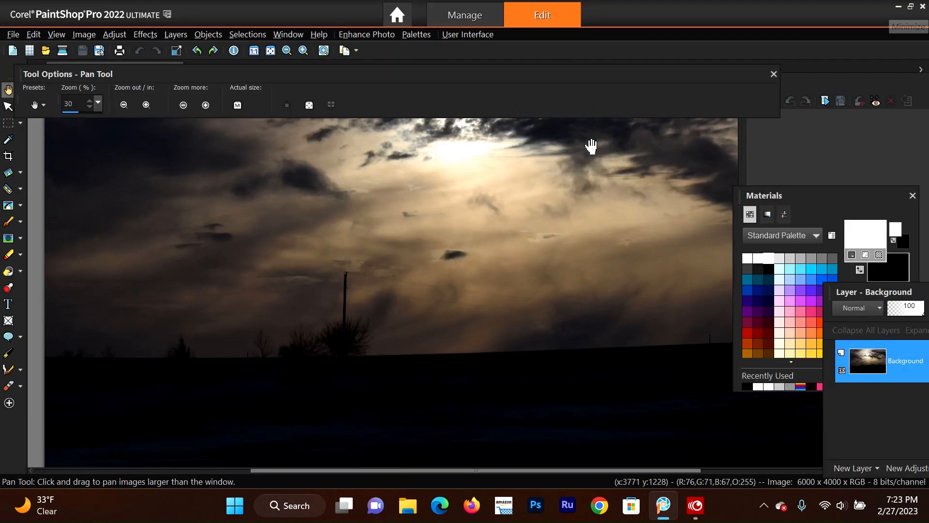
{"action": "scroll", "coordinate": [591, 146], "scroll_direction": "down", "scroll_amount": 2}
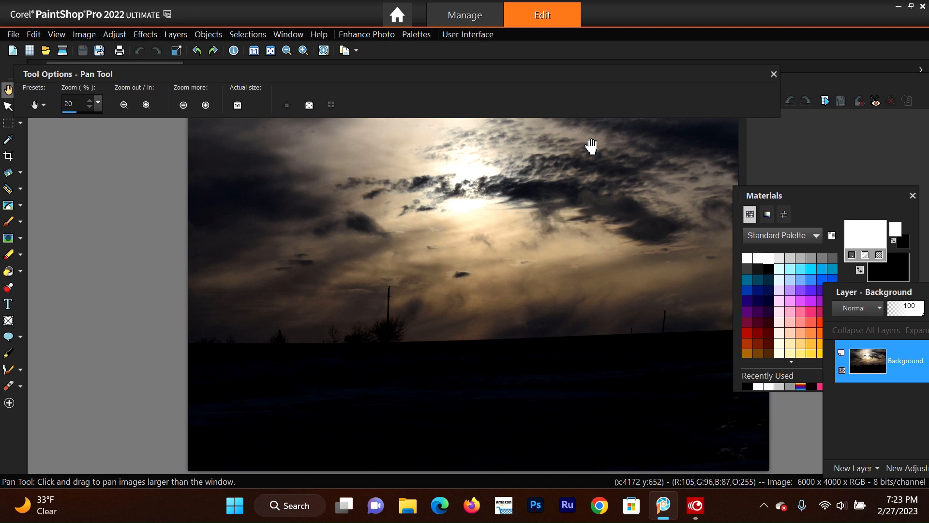
{"action": "scroll", "coordinate": [591, 146], "scroll_direction": "down", "scroll_amount": 1}
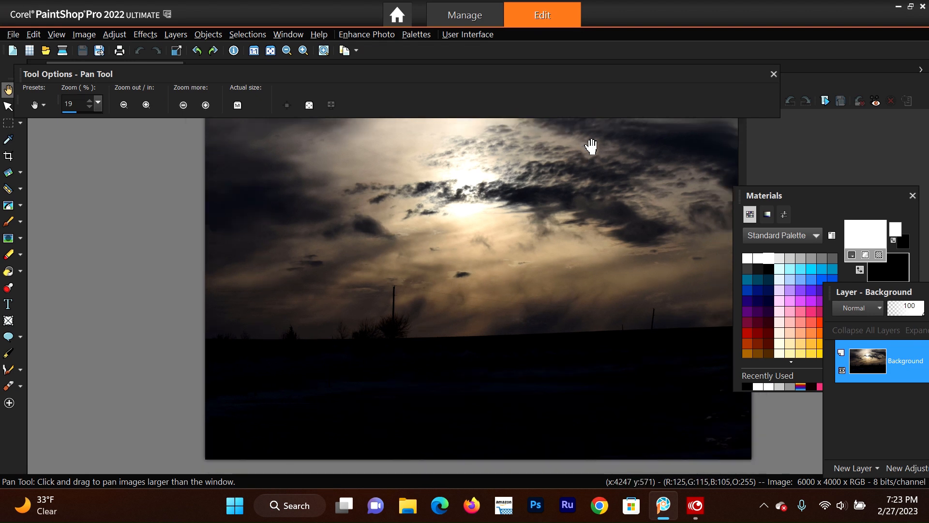
{"action": "scroll", "coordinate": [591, 146], "scroll_direction": "down", "scroll_amount": 1}
{"action": "scroll", "coordinate": [590, 146], "scroll_direction": "up", "scroll_amount": 1}
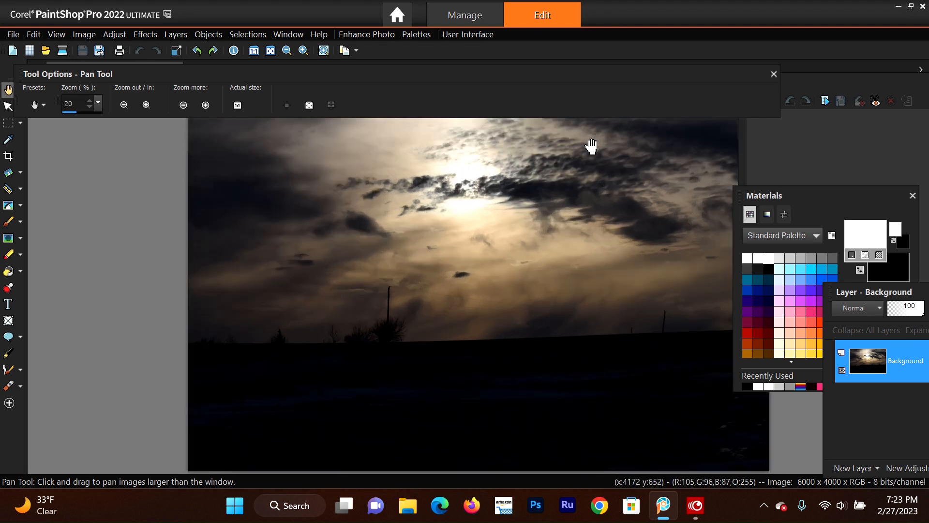
{"action": "scroll", "coordinate": [592, 159], "scroll_direction": "up", "scroll_amount": 1}
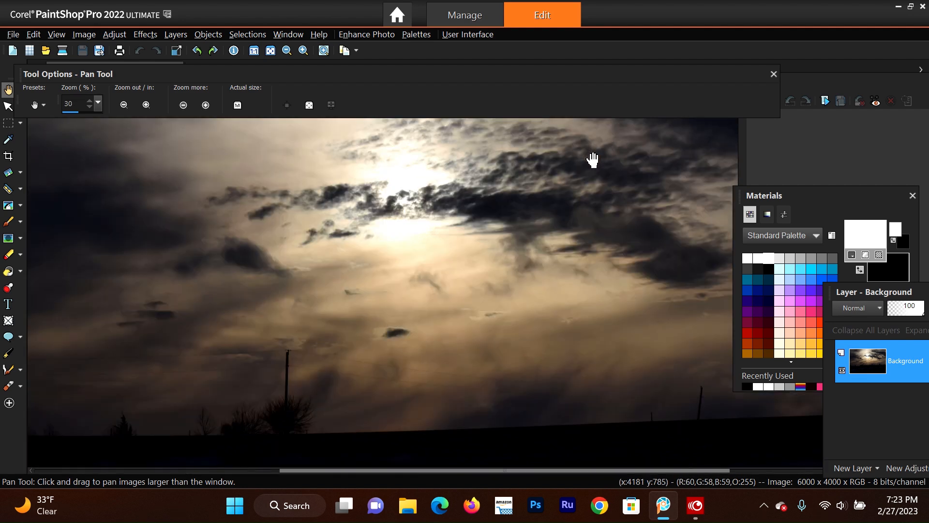
{"action": "scroll", "coordinate": [592, 160], "scroll_direction": "down", "scroll_amount": 1}
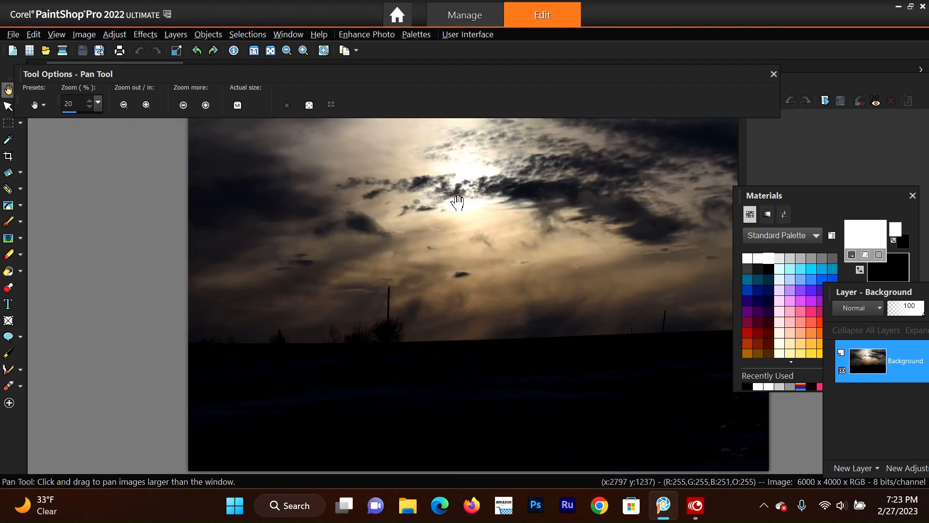
{"action": "scroll", "coordinate": [429, 239], "scroll_direction": "up", "scroll_amount": 4}
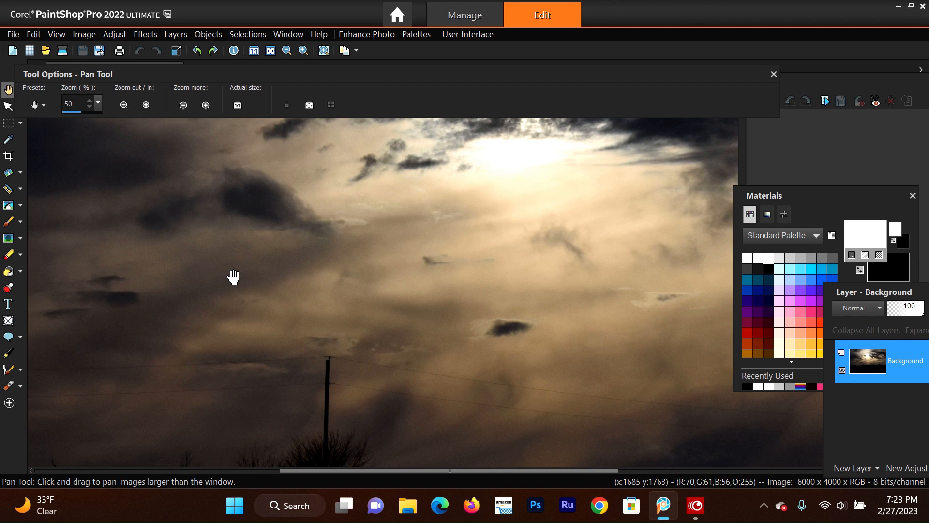
{"action": "scroll", "coordinate": [269, 290], "scroll_direction": "up", "scroll_amount": 2}
{"action": "left_click_drag", "start_coordinate": [387, 339], "coordinate": [402, 107]}
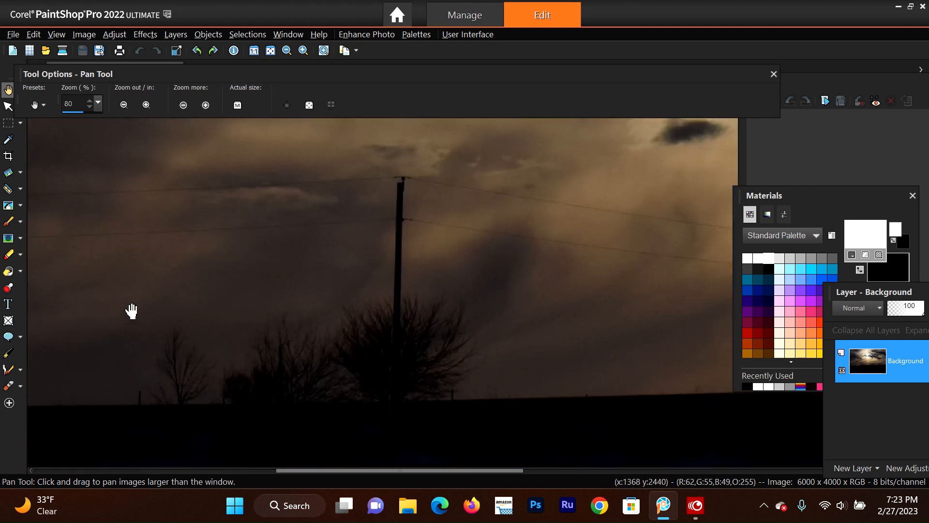
{"action": "left_click_drag", "start_coordinate": [124, 311], "coordinate": [543, 331]}
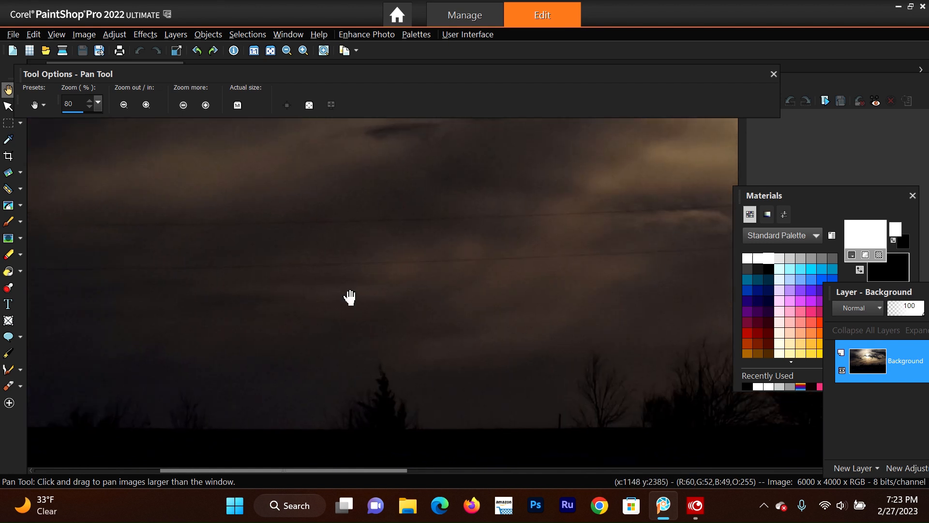
{"action": "scroll", "coordinate": [305, 287], "scroll_direction": "down", "scroll_amount": 3}
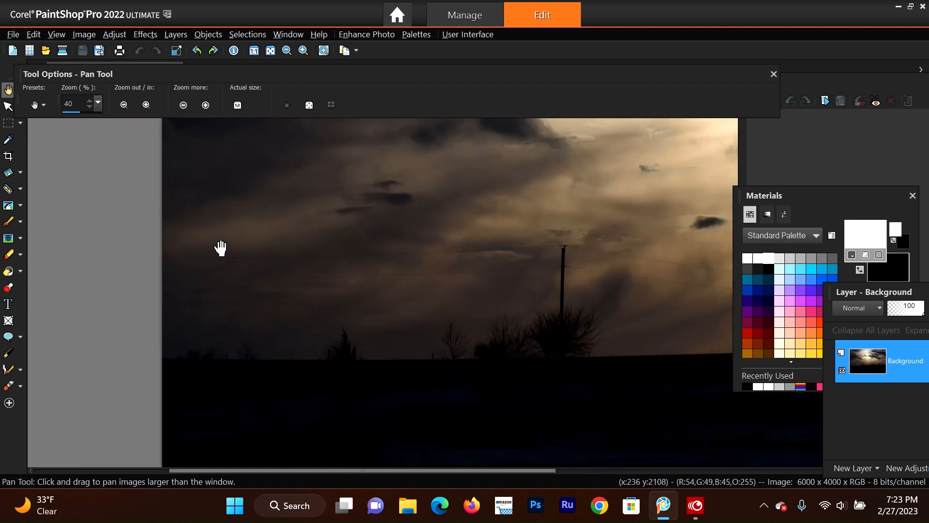
{"action": "scroll", "coordinate": [349, 260], "scroll_direction": "up", "scroll_amount": 2}
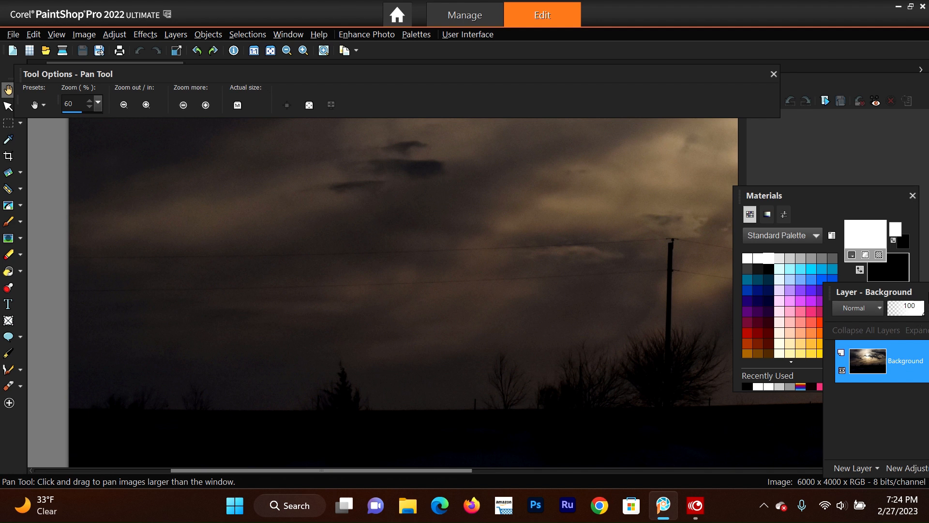
Rearrange the floating Layers, History and Materials palettes so they overlap beside the photo and uncover more of the image
{"action": "left_click_drag", "start_coordinate": [900, 292], "coordinate": [750, 68]}
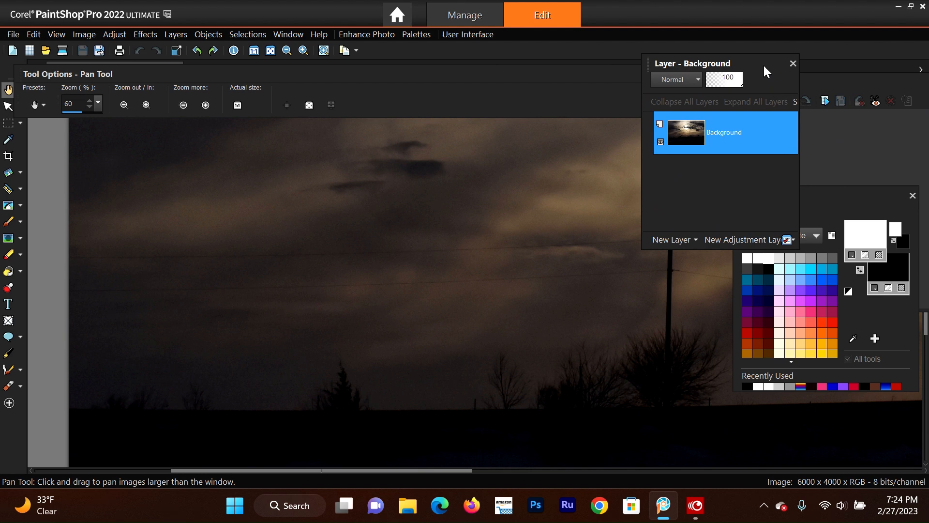
{"action": "left_click_drag", "start_coordinate": [763, 63], "coordinate": [755, 162]}
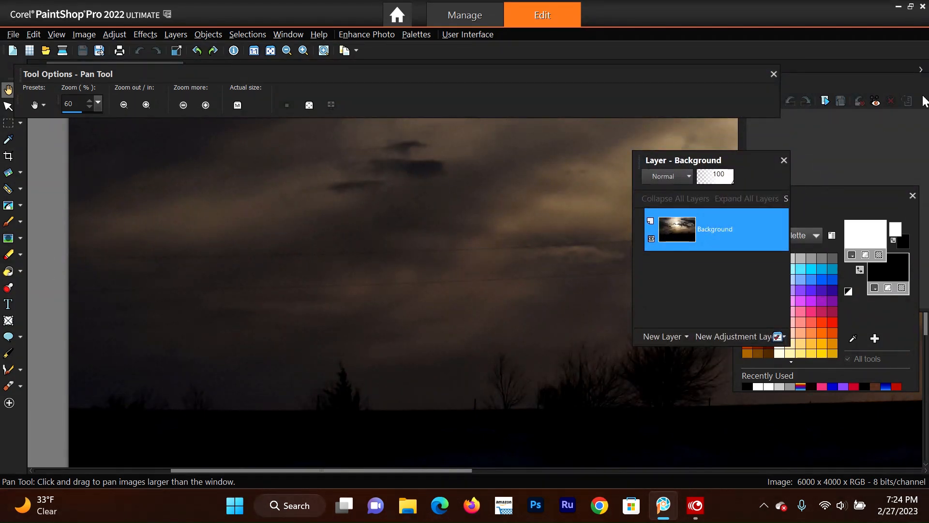
{"action": "left_click_drag", "start_coordinate": [883, 83], "coordinate": [873, 25]}
{"action": "left_click", "coordinate": [895, 332]}
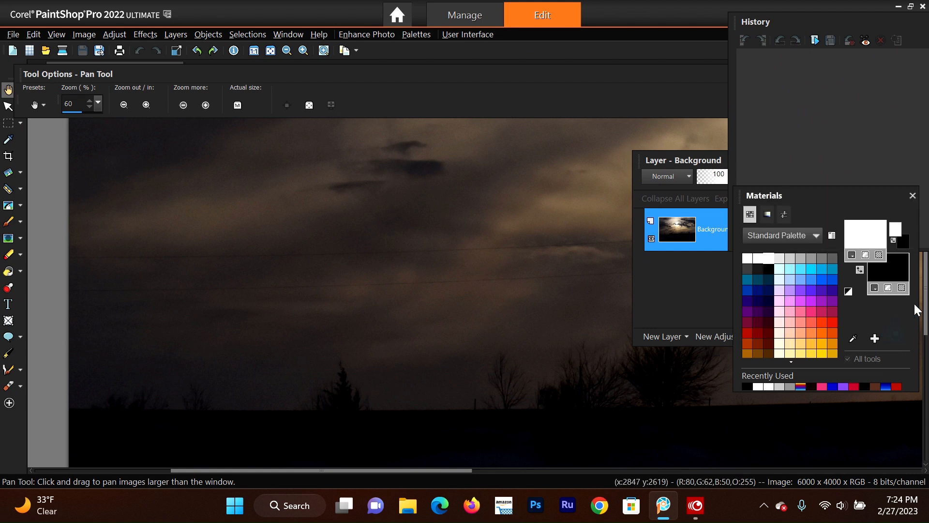
{"action": "left_click_drag", "start_coordinate": [866, 196], "coordinate": [865, 42]}
{"action": "left_click", "coordinate": [718, 312]}
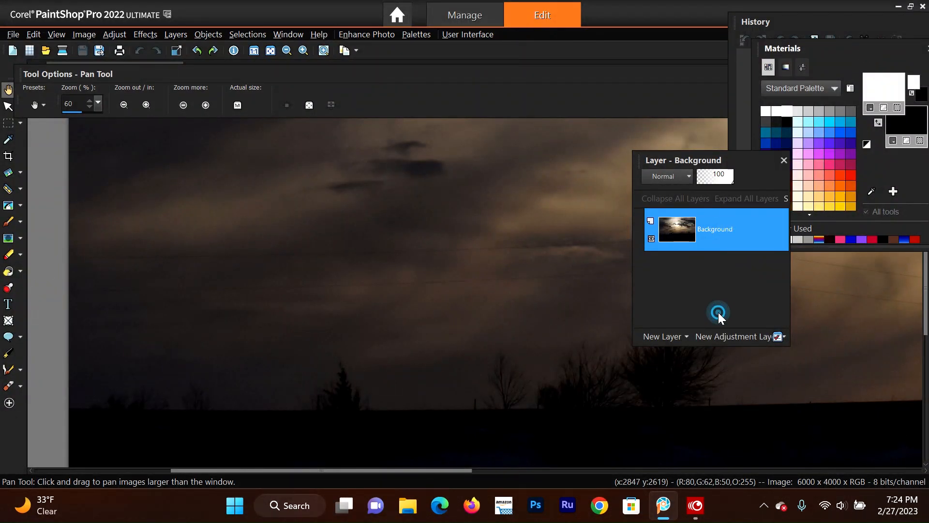
{"action": "left_click_drag", "start_coordinate": [741, 157], "coordinate": [857, 86]}
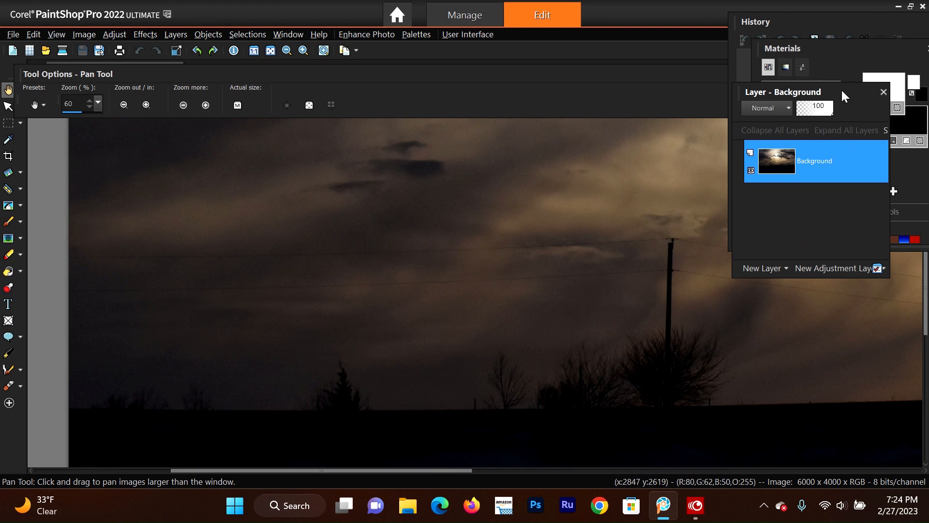
{"action": "left_click", "coordinate": [410, 36]}
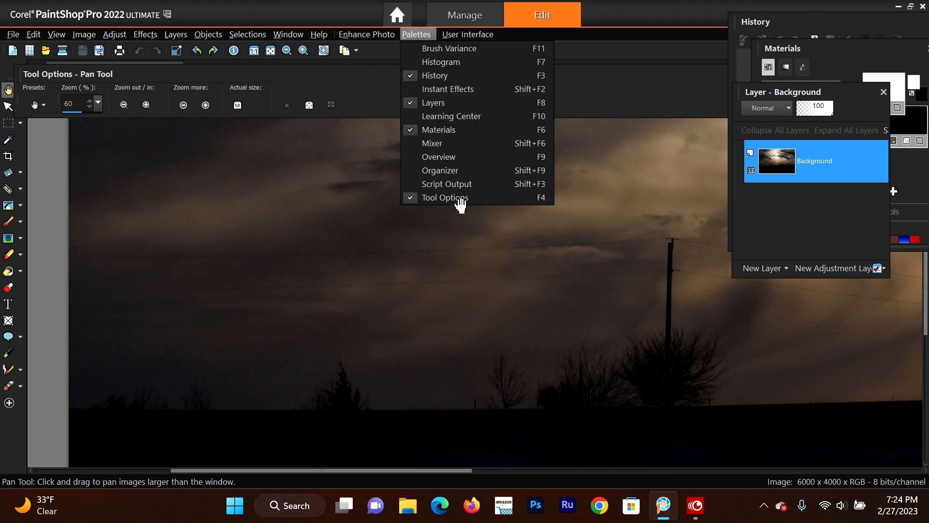
{"action": "left_click", "coordinate": [618, 50]}
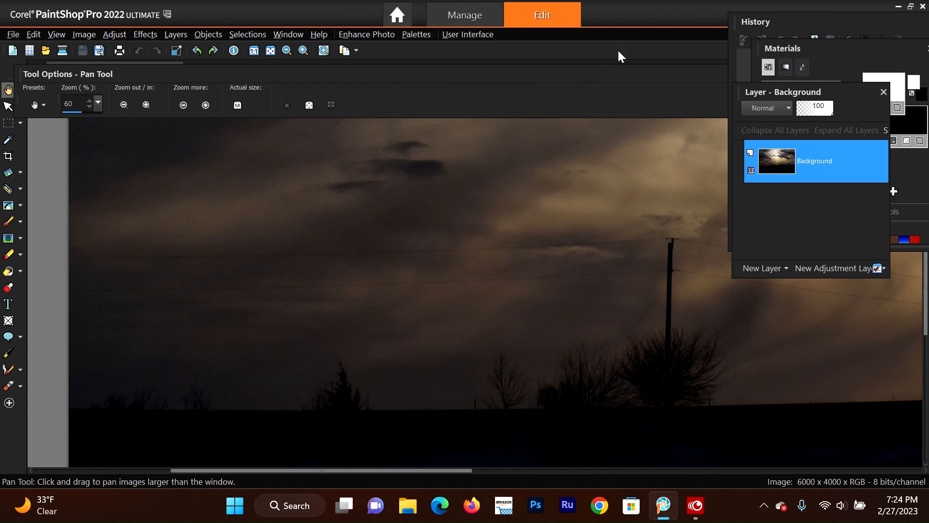
Duplicate the Background layer and make the copy the active layer
{"action": "left_click", "coordinate": [179, 33]}
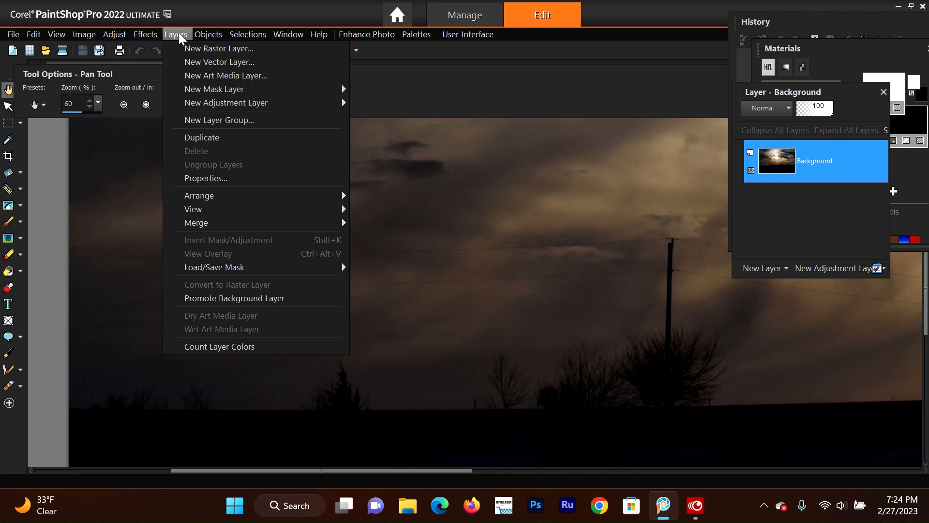
{"action": "left_click", "coordinate": [215, 138]}
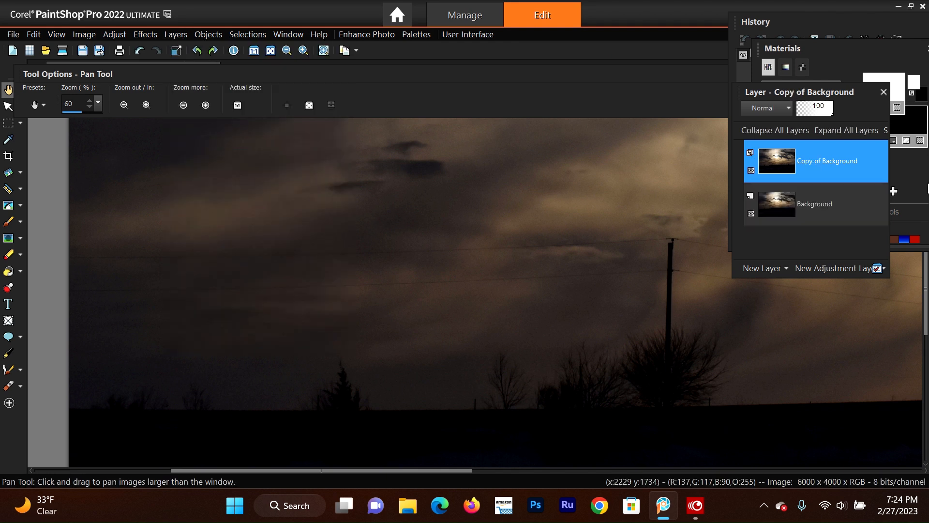
{"action": "left_click", "coordinate": [808, 210]}
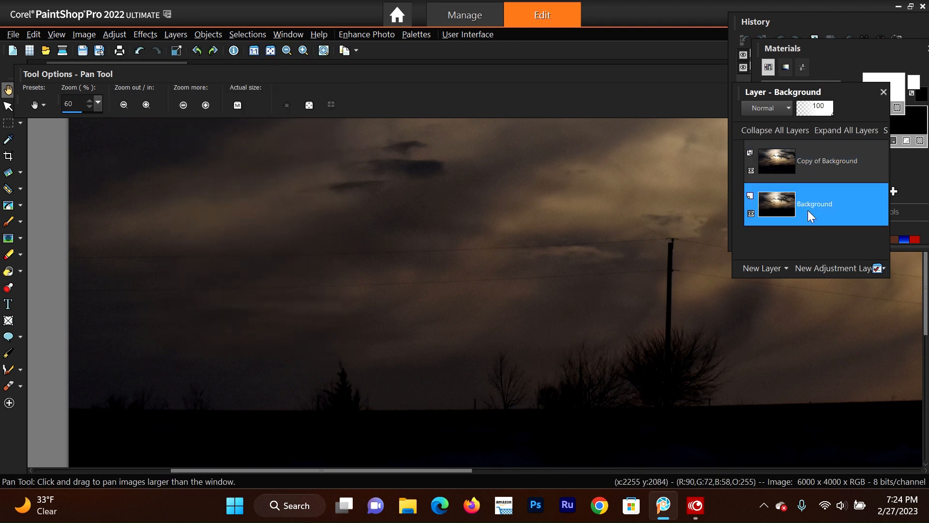
{"action": "left_click", "coordinate": [816, 160]}
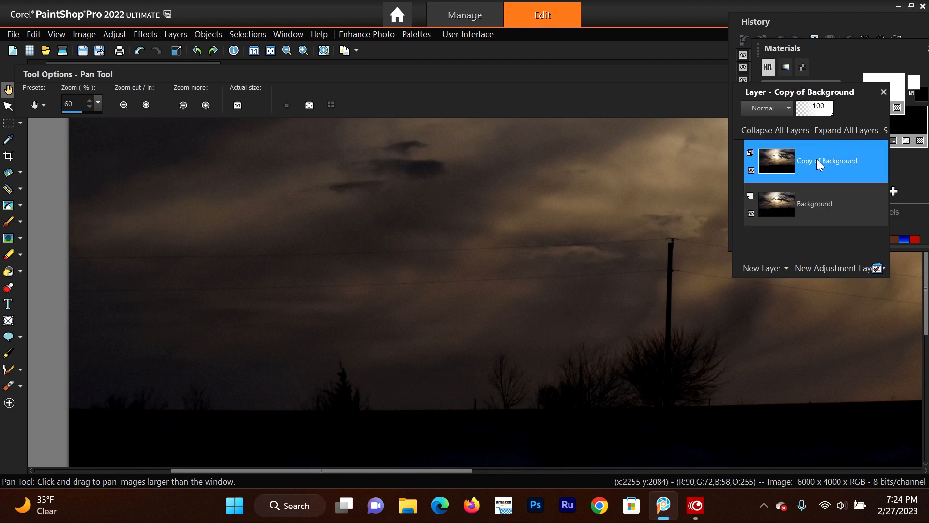
{"action": "mouse_move", "coordinate": [757, 163]}
Remove the first section of the upper power line, starting at the photo's left edge, with the Scratch Remover
{"action": "scroll", "coordinate": [306, 262], "scroll_direction": "up", "scroll_amount": 2}
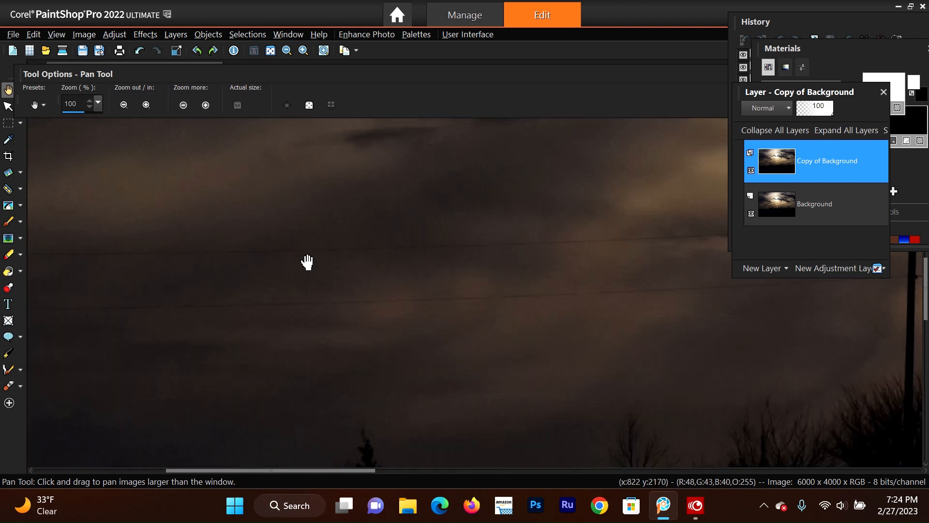
{"action": "scroll", "coordinate": [262, 318], "scroll_direction": "up", "scroll_amount": 1}
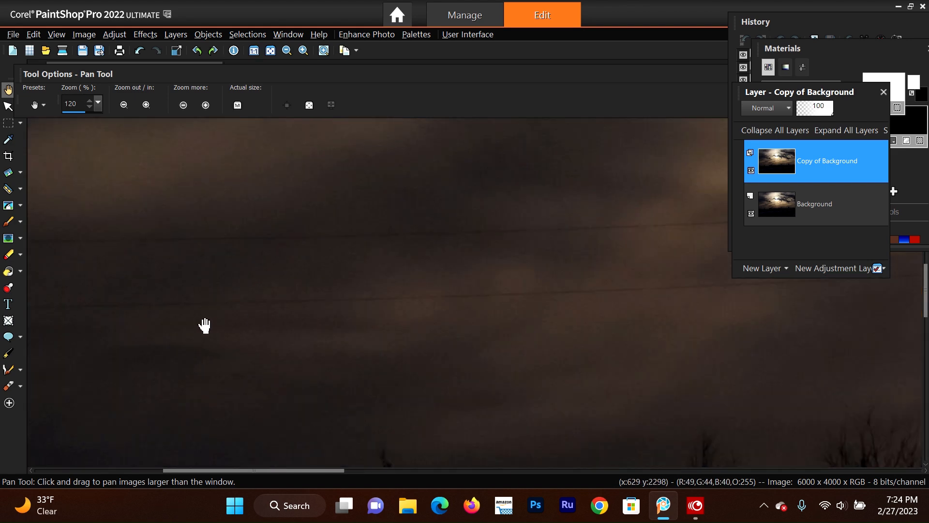
{"action": "left_click_drag", "start_coordinate": [170, 338], "coordinate": [365, 320]}
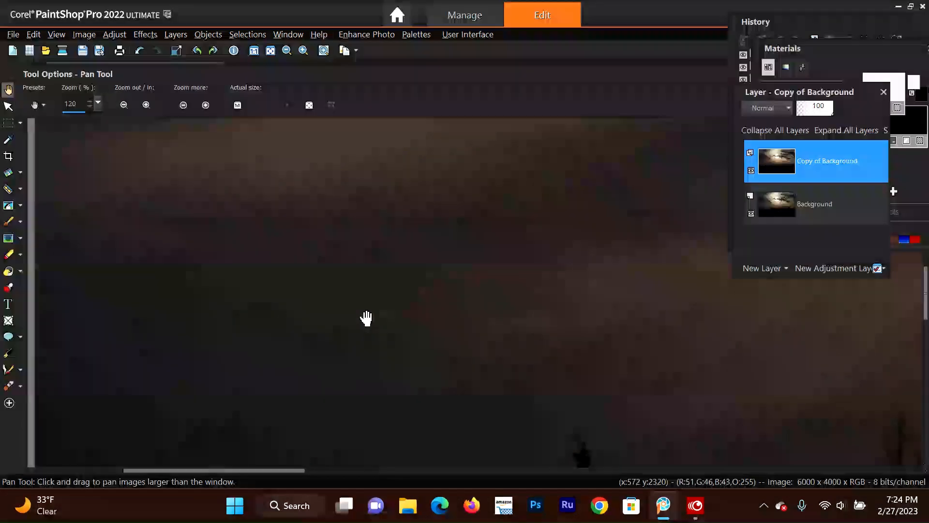
{"action": "scroll", "coordinate": [198, 282], "scroll_direction": "up", "scroll_amount": 1}
{"action": "left_click_drag", "start_coordinate": [198, 282], "coordinate": [284, 293]}
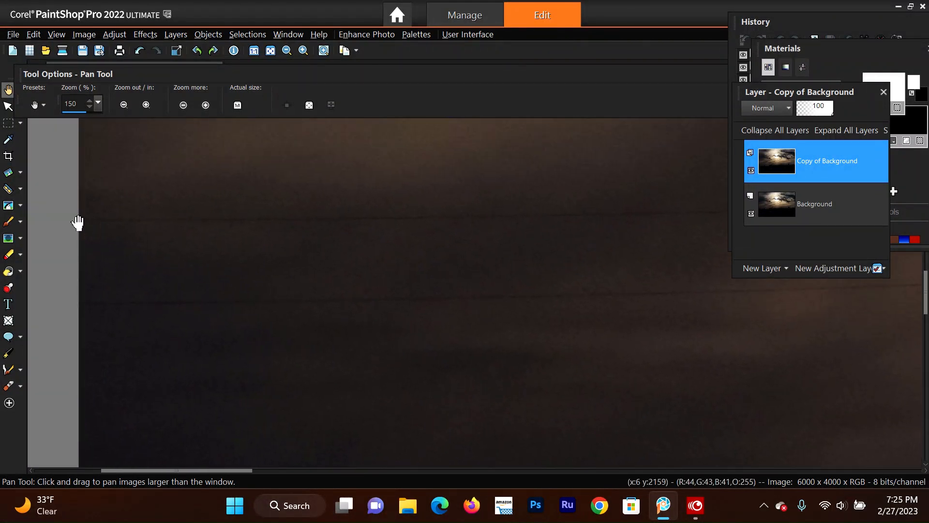
{"action": "left_click", "coordinate": [18, 206]}
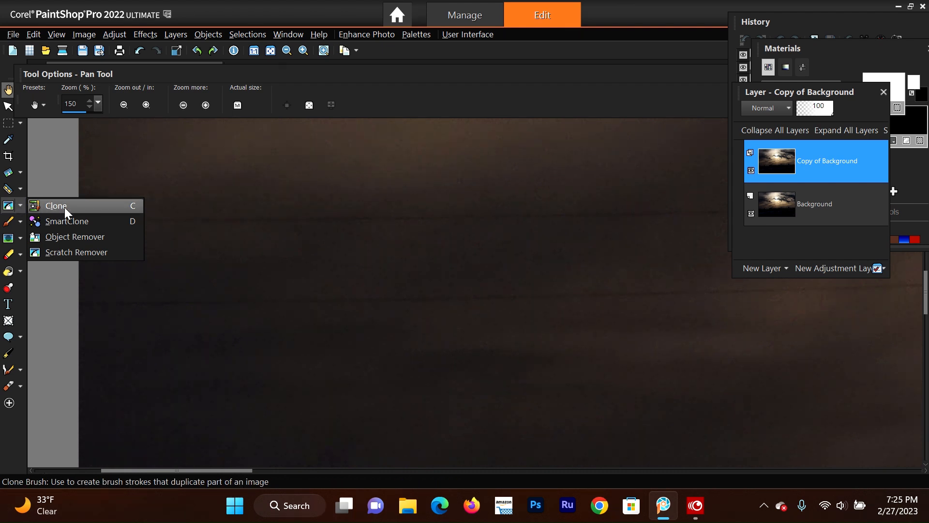
{"action": "left_click", "coordinate": [80, 253]}
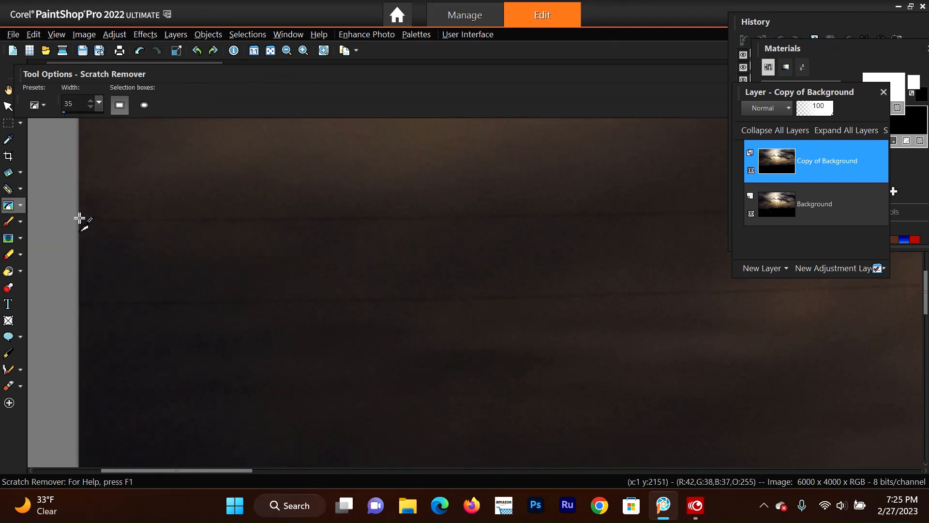
{"action": "left_click_drag", "start_coordinate": [231, 72], "coordinate": [338, 64]}
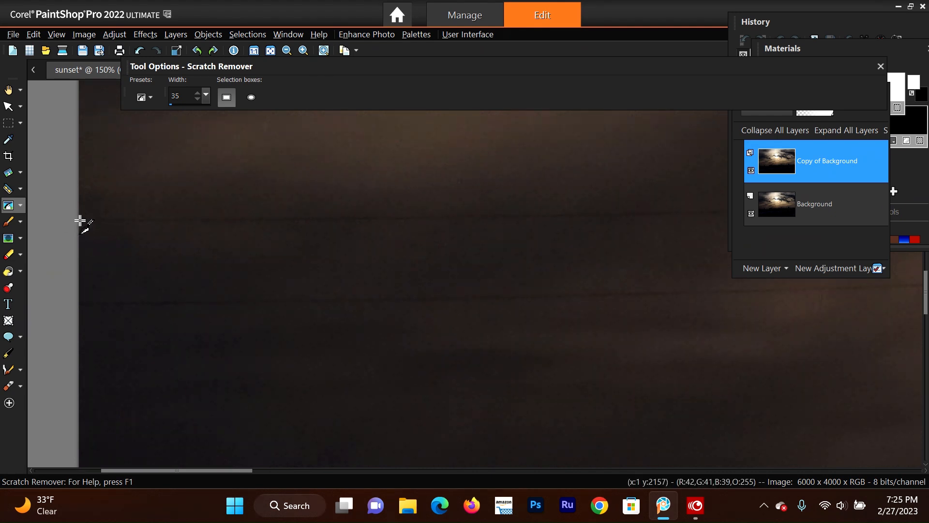
{"action": "left_click_drag", "start_coordinate": [82, 220], "coordinate": [575, 215]}
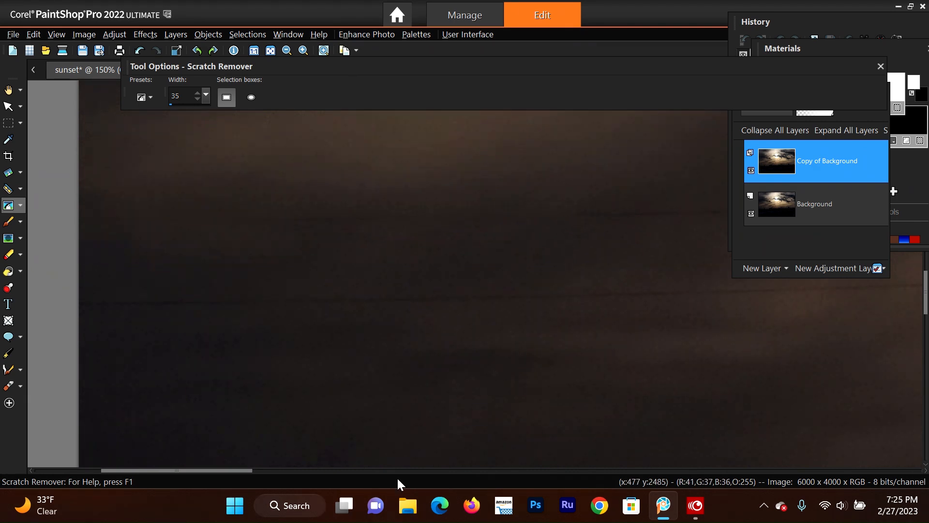
Continue removing the upper power line with the Scratch Remover across the dark clouds toward the large utility pole
{"action": "left_click_drag", "start_coordinate": [213, 470], "coordinate": [271, 468]}
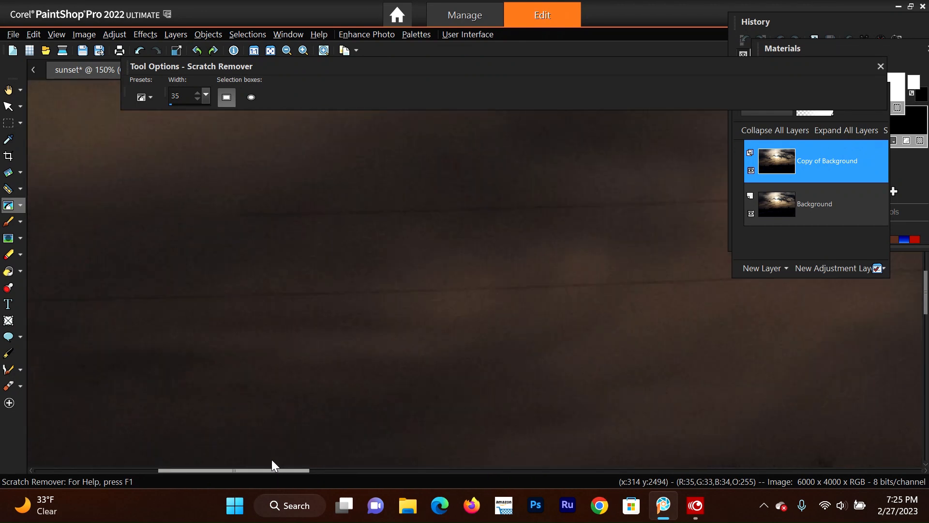
{"action": "left_click_drag", "start_coordinate": [222, 216], "coordinate": [630, 205]}
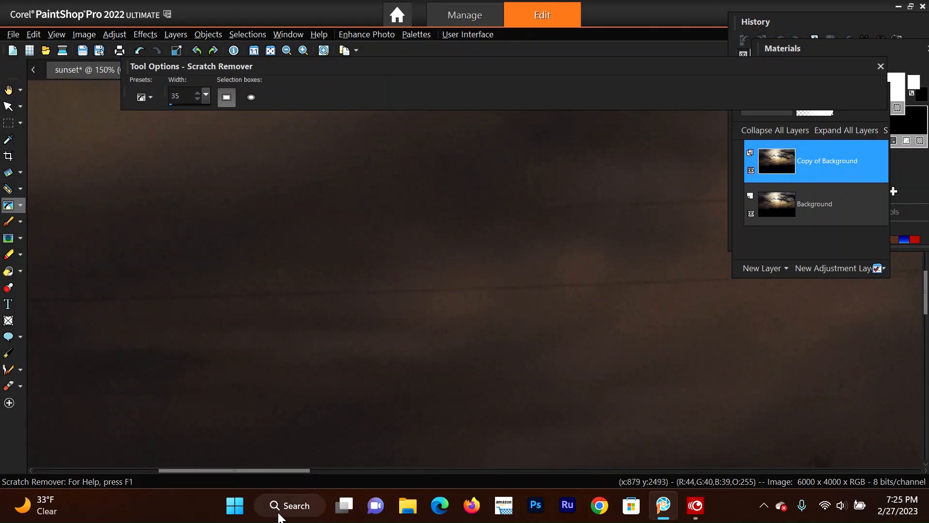
{"action": "left_click_drag", "start_coordinate": [267, 469], "coordinate": [338, 470]}
{"action": "left_click_drag", "start_coordinate": [180, 204], "coordinate": [347, 196]}
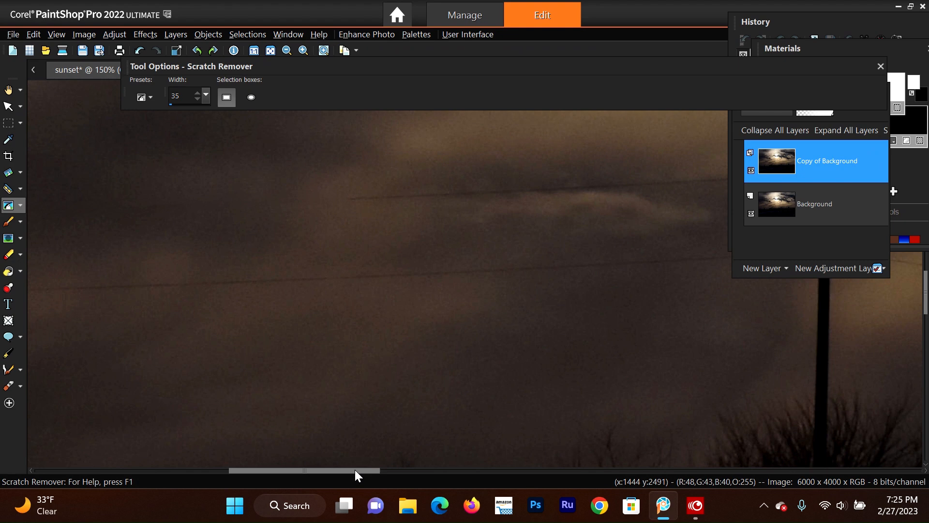
{"action": "left_click_drag", "start_coordinate": [355, 469], "coordinate": [380, 470]}
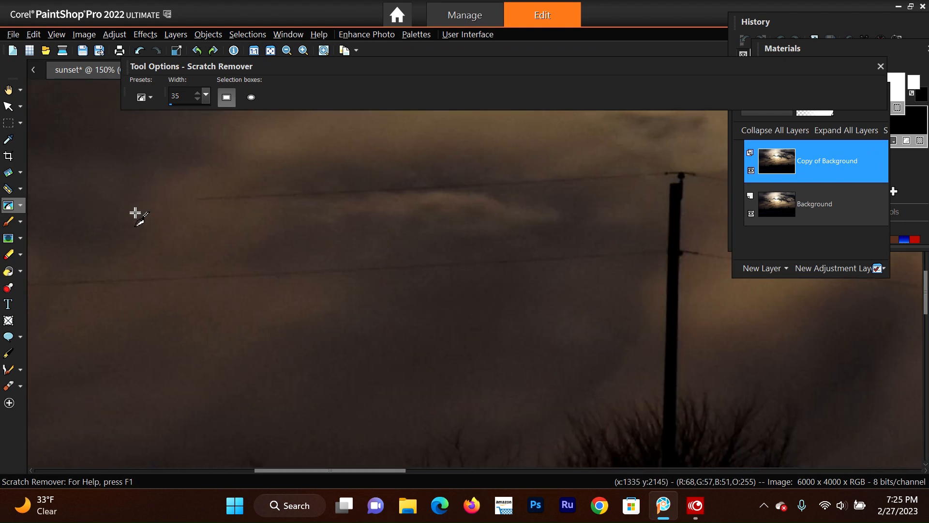
Remove the upper line's last stretch before the large pole and smooth the marks left in the small light cloud
{"action": "left_click_drag", "start_coordinate": [161, 202], "coordinate": [403, 189]}
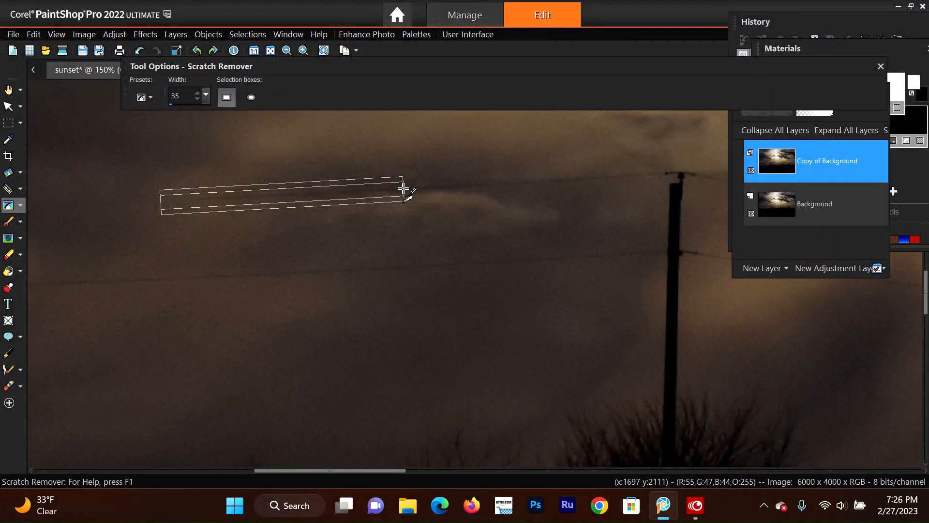
{"action": "left_click_drag", "start_coordinate": [403, 189], "coordinate": [664, 173]}
{"action": "left_click_drag", "start_coordinate": [664, 172], "coordinate": [664, 174]}
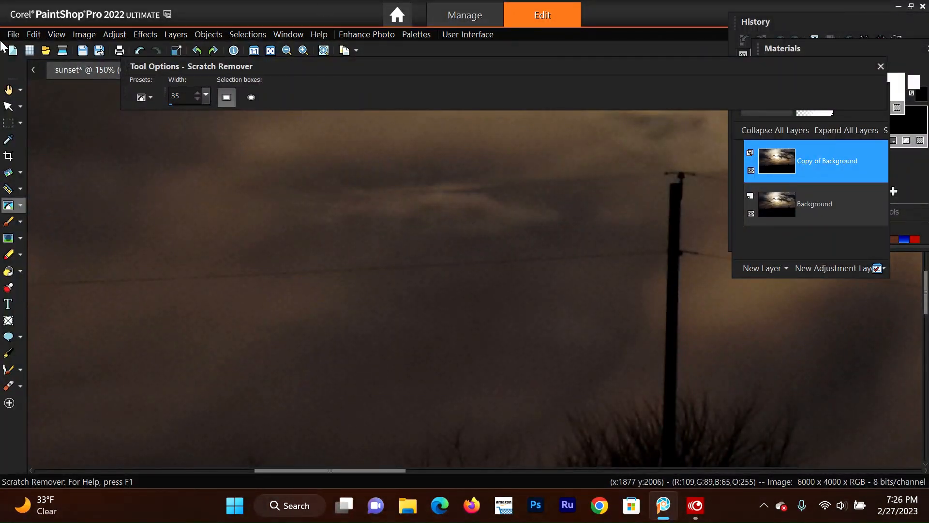
{"action": "left_click_drag", "start_coordinate": [528, 183], "coordinate": [381, 197]}
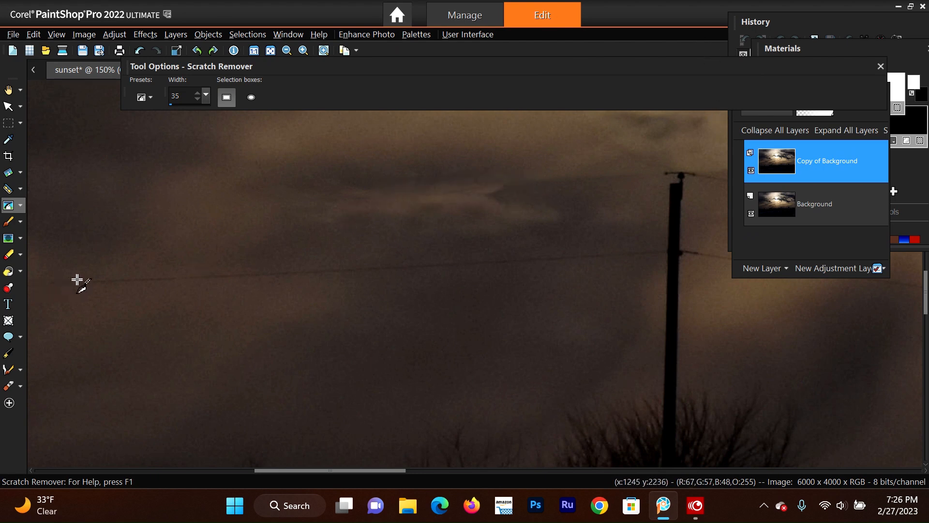
{"action": "left_click_drag", "start_coordinate": [559, 181], "coordinate": [445, 194]}
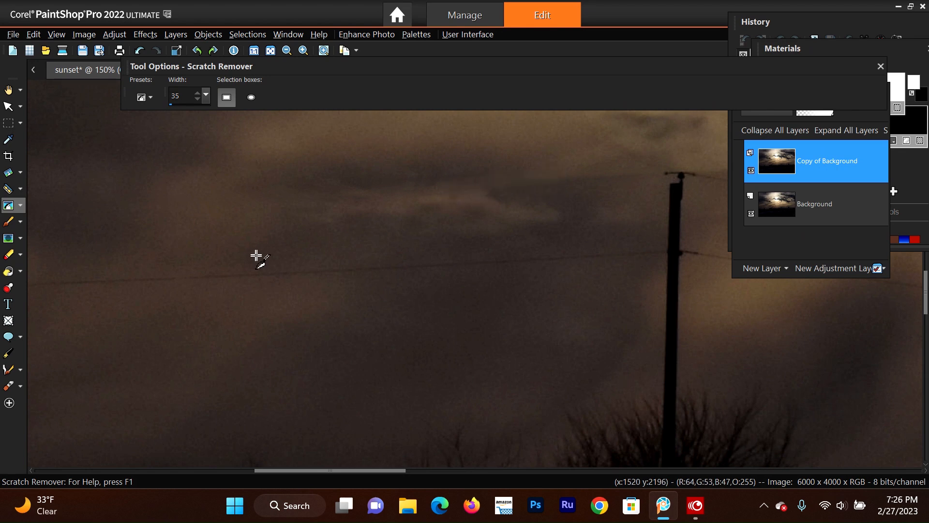
Remove the lower power line section by section from the photo's left edge up to the large utility pole
{"action": "left_click_drag", "start_coordinate": [388, 470], "coordinate": [220, 468]}
{"action": "mouse_move", "coordinate": [126, 299]}
{"action": "left_mouse_down"}
{"action": "mouse_move", "coordinate": [296, 306]}
{"action": "mouse_move", "coordinate": [557, 298]}
{"action": "left_mouse_up"}
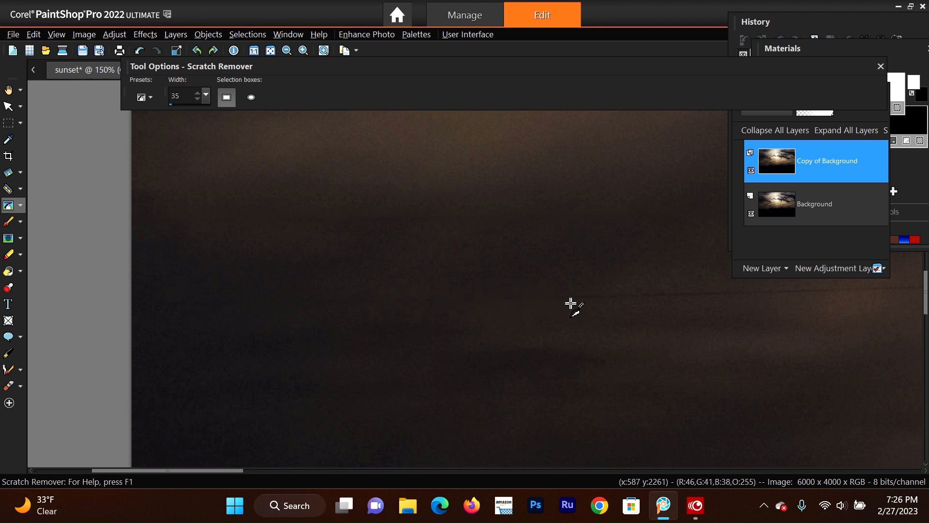
{"action": "left_click_drag", "start_coordinate": [208, 470], "coordinate": [253, 467]}
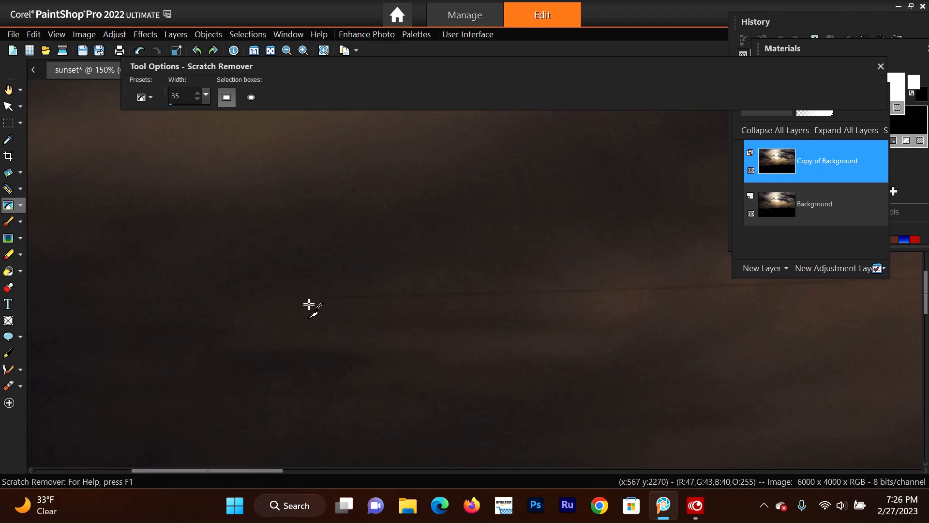
{"action": "left_click_drag", "start_coordinate": [258, 294], "coordinate": [516, 293]}
{"action": "left_click_drag", "start_coordinate": [254, 471], "coordinate": [310, 472]}
{"action": "mouse_move", "coordinate": [138, 290]}
{"action": "left_mouse_down"}
{"action": "mouse_move", "coordinate": [488, 289]}
{"action": "mouse_move", "coordinate": [580, 278]}
{"action": "left_mouse_up"}
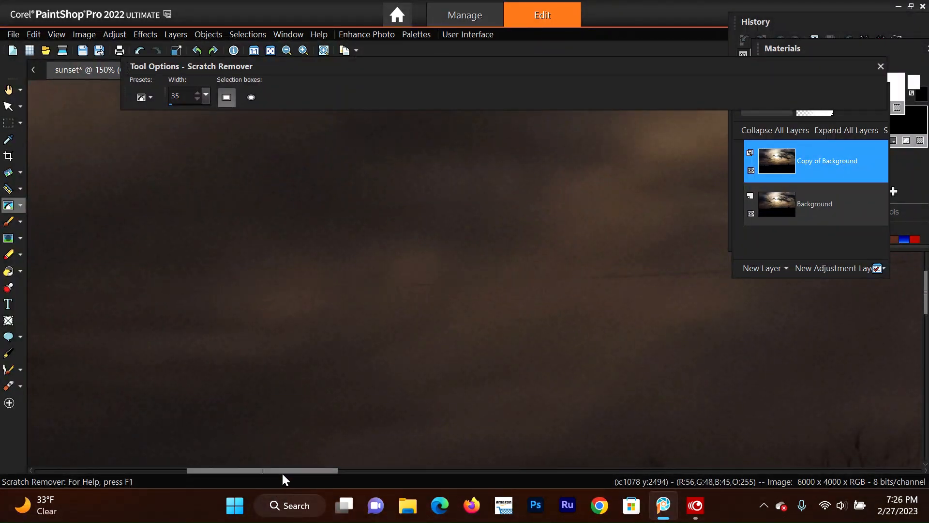
{"action": "left_click_drag", "start_coordinate": [282, 470], "coordinate": [353, 467]}
{"action": "mouse_move", "coordinate": [134, 277]}
{"action": "left_mouse_down"}
{"action": "mouse_move", "coordinate": [452, 275]}
{"action": "mouse_move", "coordinate": [503, 260]}
{"action": "left_mouse_up"}
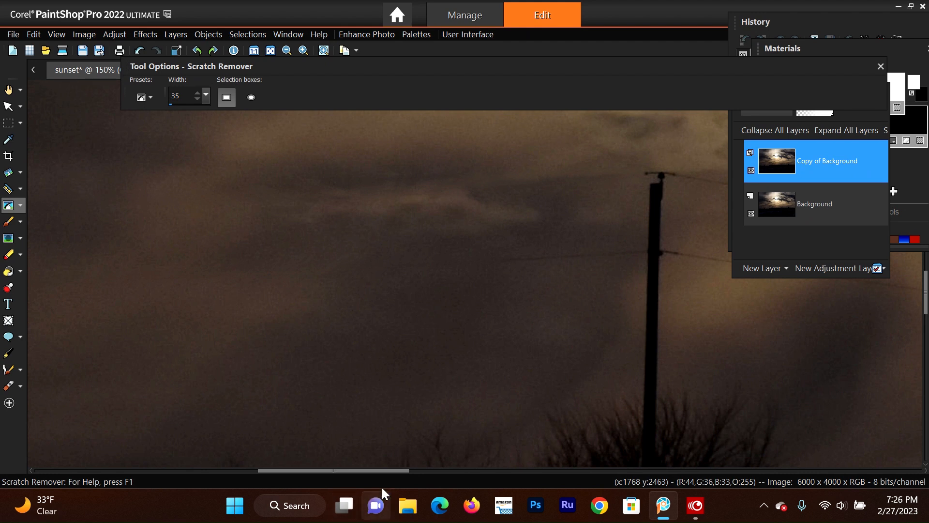
{"action": "left_click_drag", "start_coordinate": [390, 470], "coordinate": [410, 471]}
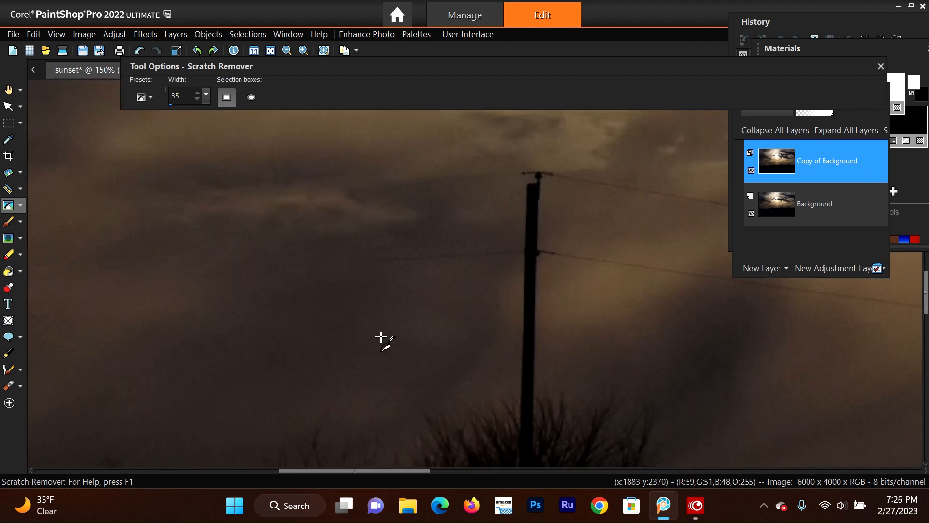
{"action": "left_click_drag", "start_coordinate": [320, 262], "coordinate": [518, 252]}
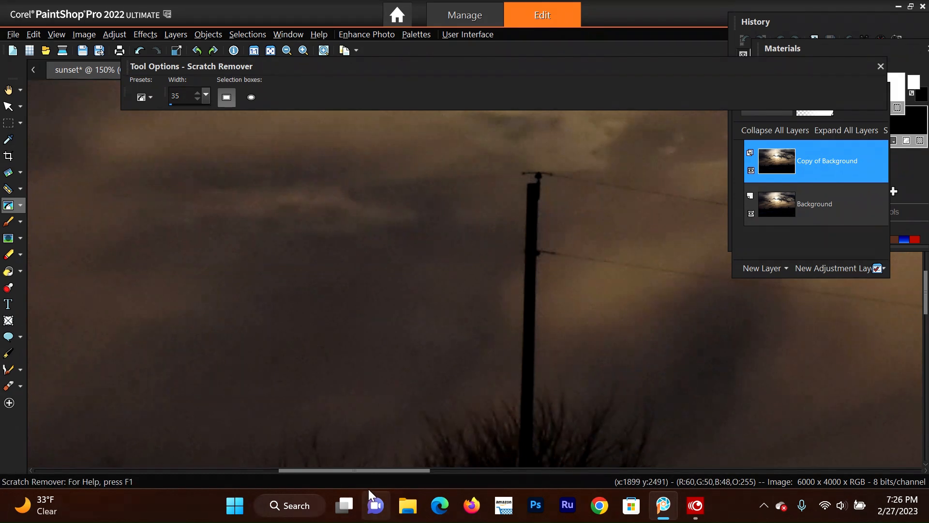
Remove the first stretches of the upper and lower power lines just right of the large pole
{"action": "left_click_drag", "start_coordinate": [385, 469], "coordinate": [445, 471]}
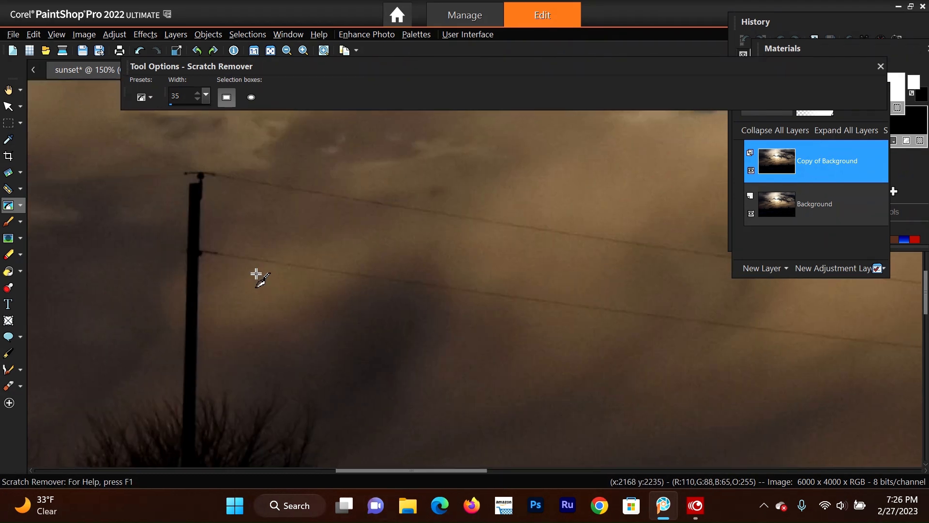
{"action": "left_click_drag", "start_coordinate": [204, 247], "coordinate": [313, 270]}
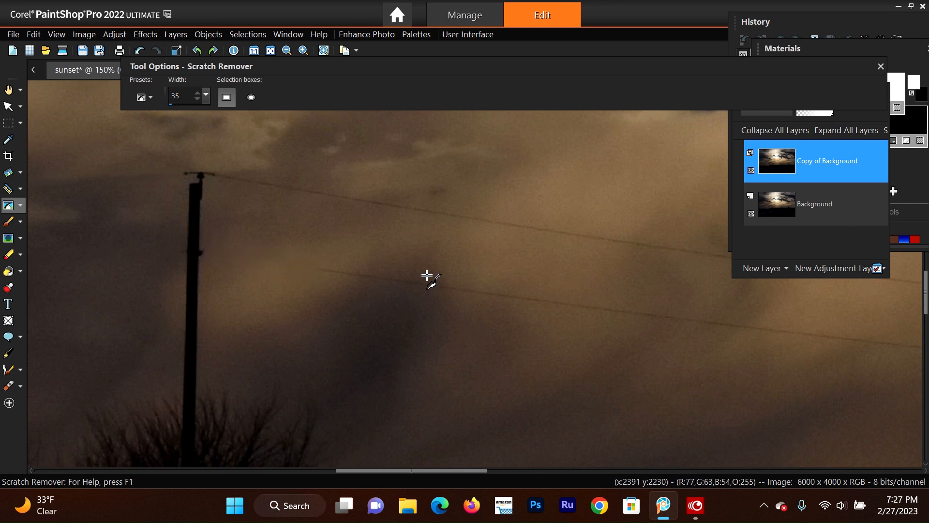
{"action": "left_click_drag", "start_coordinate": [214, 173], "coordinate": [351, 198]}
{"action": "left_click_drag", "start_coordinate": [287, 268], "coordinate": [587, 306]}
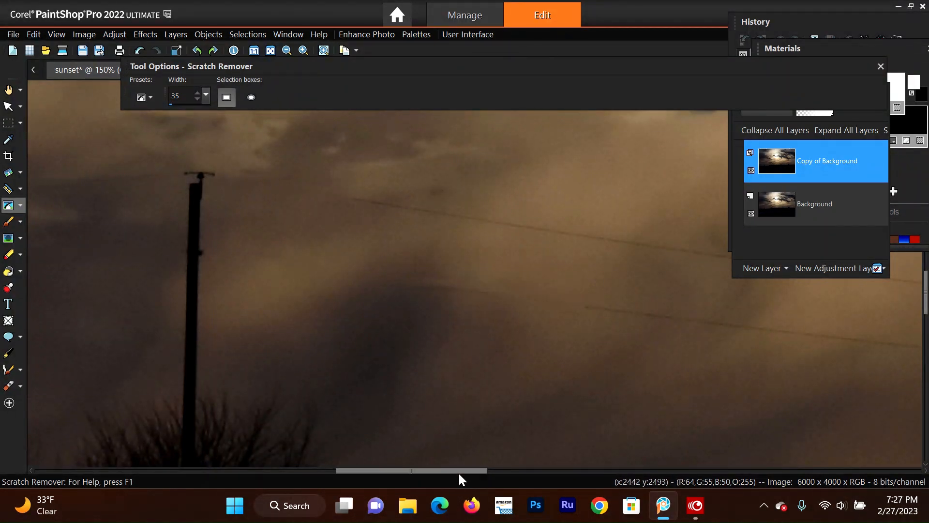
Continue removing the lower power line through the bright clouds right of the large pole
{"action": "left_click_drag", "start_coordinate": [465, 472], "coordinate": [507, 471]}
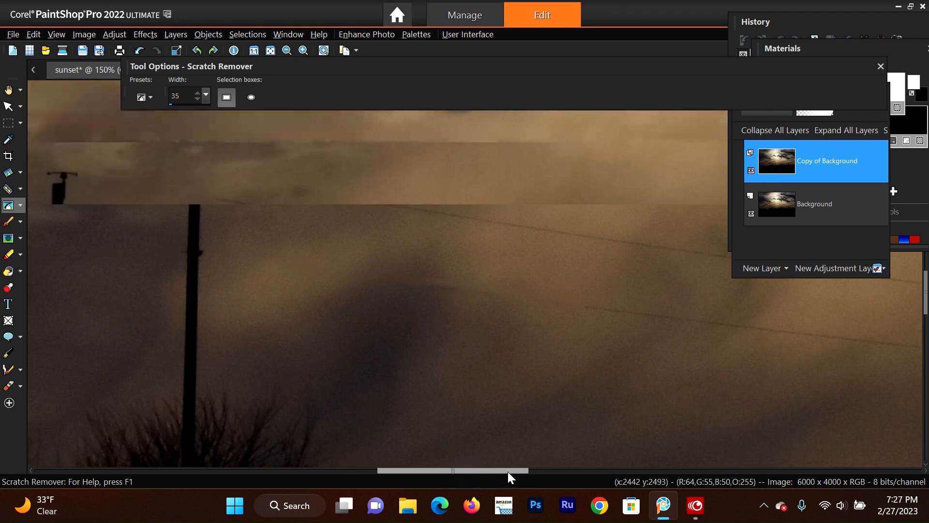
{"action": "left_click_drag", "start_coordinate": [128, 283], "coordinate": [244, 286]}
{"action": "left_click_drag", "start_coordinate": [318, 302], "coordinate": [482, 327]}
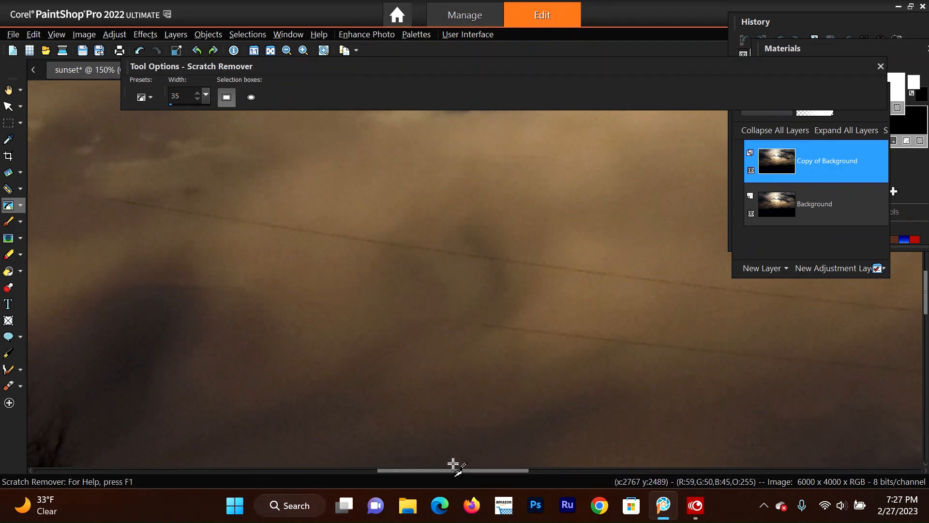
{"action": "left_click_drag", "start_coordinate": [460, 469], "coordinate": [510, 472]}
{"action": "left_click_drag", "start_coordinate": [172, 322], "coordinate": [566, 367]}
Remove the lower power line where it runs from the bright clouds across the dark cloud
{"action": "left_click_drag", "start_coordinate": [573, 469], "coordinate": [594, 469]}
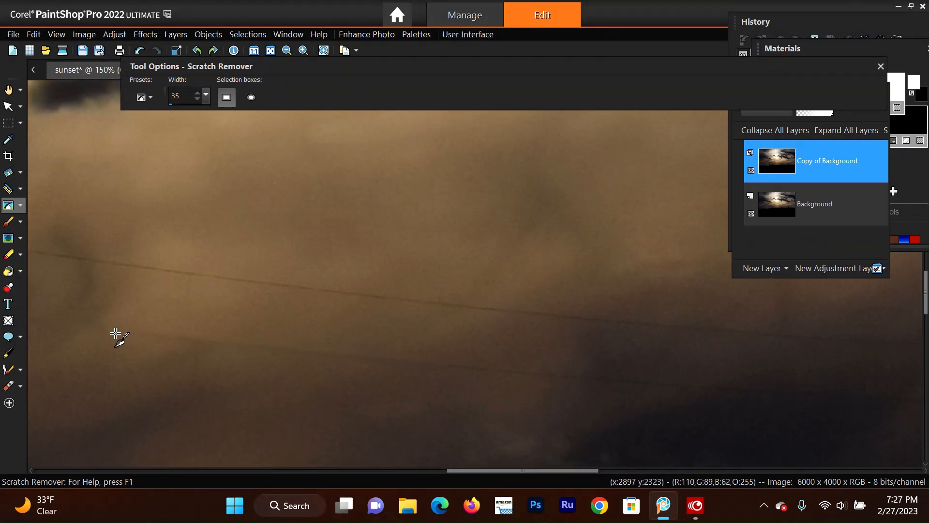
{"action": "left_click_drag", "start_coordinate": [92, 325], "coordinate": [655, 382]}
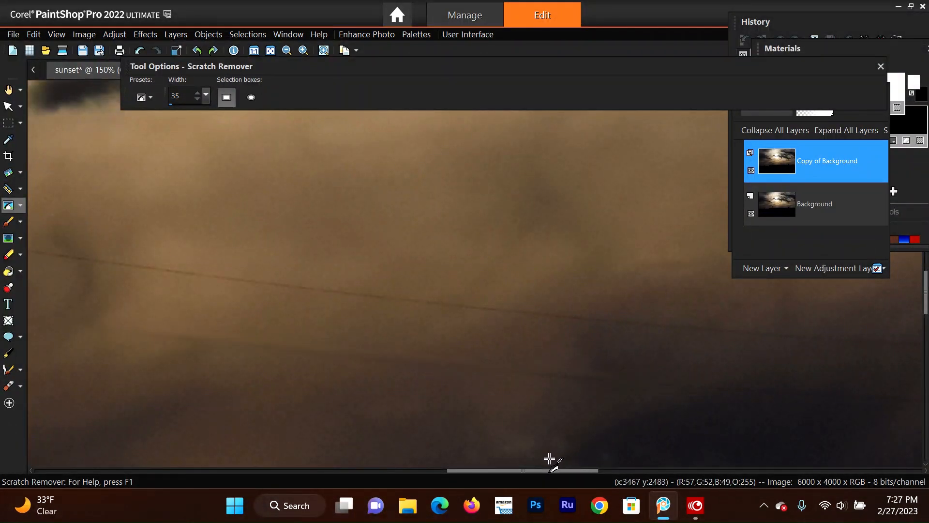
{"action": "left_click_drag", "start_coordinate": [568, 471], "coordinate": [611, 473]}
{"action": "left_click_drag", "start_coordinate": [273, 369], "coordinate": [661, 395]}
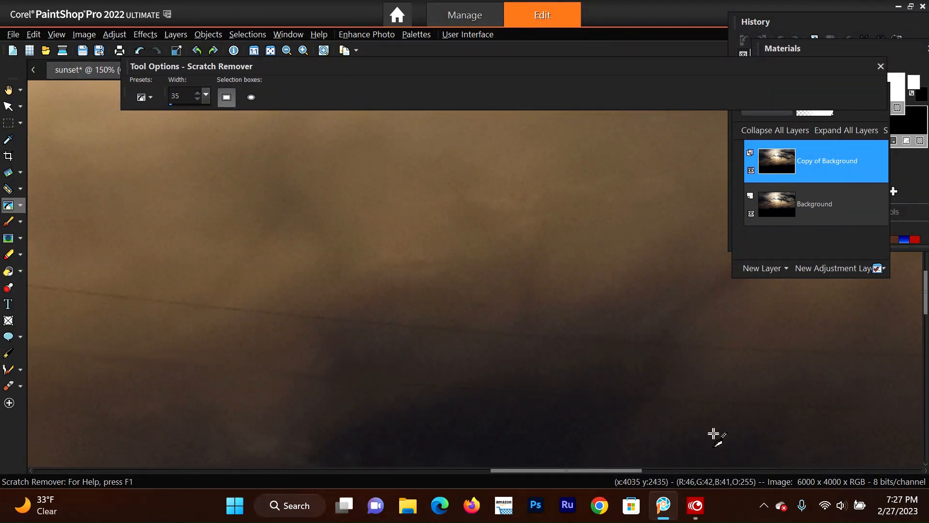
{"action": "left_click_drag", "start_coordinate": [627, 468], "coordinate": [668, 471]}
{"action": "left_click_drag", "start_coordinate": [300, 388], "coordinate": [693, 411]}
Remove the stretches of the lower and upper power lines that lead up to the smaller utility pole
{"action": "left_click_drag", "start_coordinate": [643, 469], "coordinate": [697, 467]}
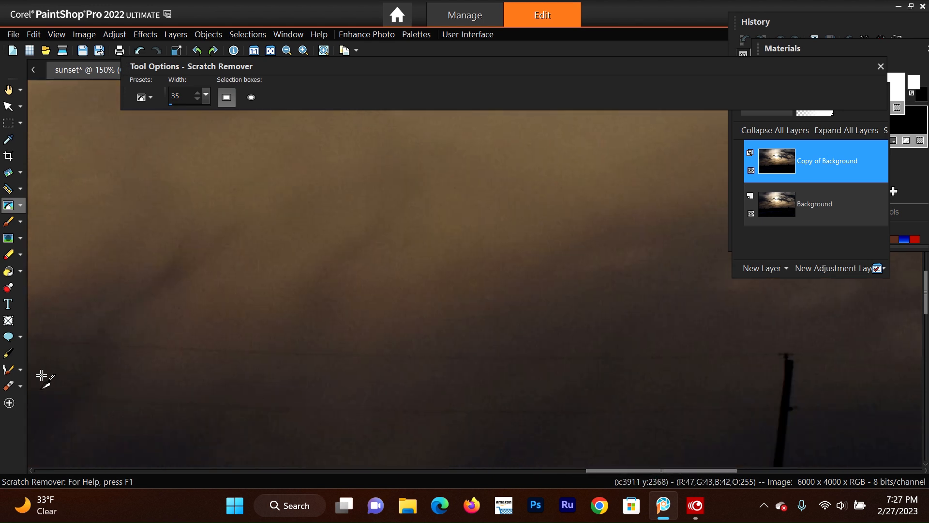
{"action": "left_click_drag", "start_coordinate": [36, 395], "coordinate": [454, 409]}
{"action": "left_click_drag", "start_coordinate": [458, 409], "coordinate": [755, 409]}
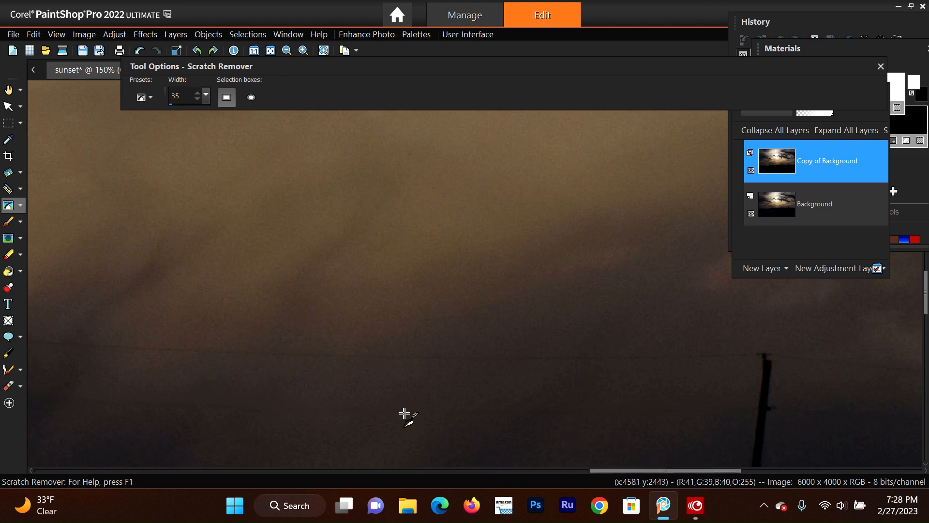
{"action": "mouse_move", "coordinate": [307, 349]}
{"action": "left_mouse_down"}
{"action": "mouse_move", "coordinate": [443, 361]}
{"action": "mouse_move", "coordinate": [813, 361]}
{"action": "mouse_move", "coordinate": [758, 359]}
{"action": "left_mouse_up"}
{"action": "left_click_drag", "start_coordinate": [92, 347], "coordinate": [438, 361]}
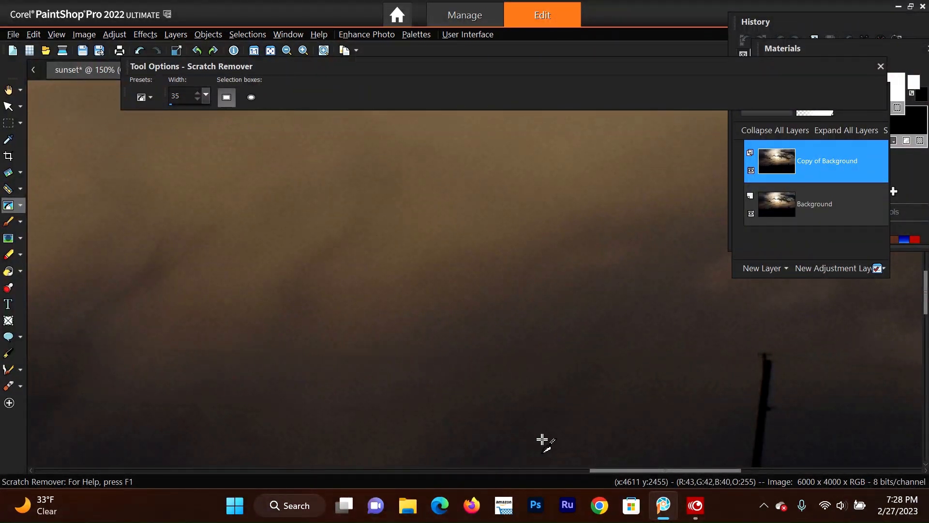
Remove the upper power line through the bright clouds, starting just right of the large pole
{"action": "left_click_drag", "start_coordinate": [661, 473], "coordinate": [389, 447]}
{"action": "left_click_drag", "start_coordinate": [300, 177], "coordinate": [677, 241]}
{"action": "left_click_drag", "start_coordinate": [402, 471], "coordinate": [465, 469]}
{"action": "left_click_drag", "start_coordinate": [141, 210], "coordinate": [564, 270]}
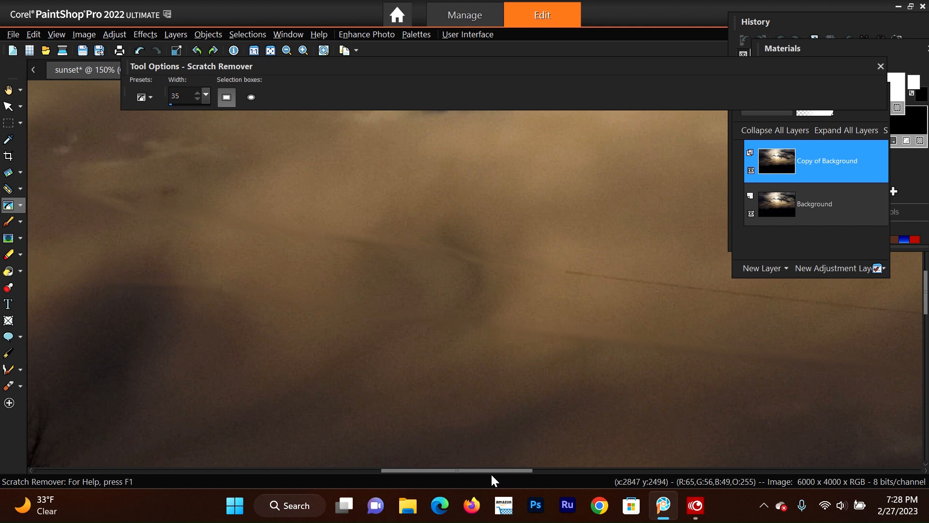
{"action": "left_click_drag", "start_coordinate": [491, 471], "coordinate": [525, 463]}
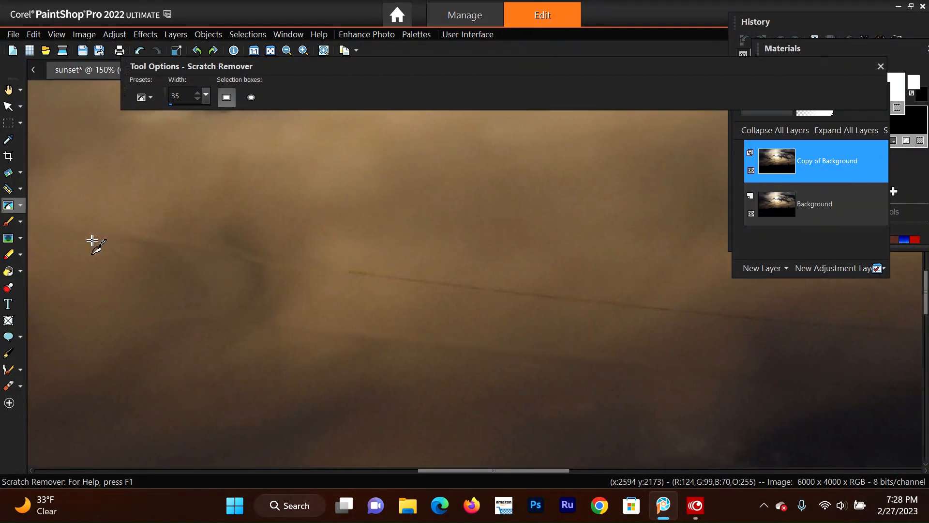
{"action": "left_click_drag", "start_coordinate": [116, 236], "coordinate": [551, 301]}
Remove the upper line down to the dark cloud's edge and go over the lower line's faint trace once more
{"action": "left_click_drag", "start_coordinate": [544, 467], "coordinate": [561, 468]}
{"action": "left_click_drag", "start_coordinate": [350, 294], "coordinate": [641, 314]}
{"action": "left_click_drag", "start_coordinate": [153, 326], "coordinate": [547, 371]}
{"action": "left_click_drag", "start_coordinate": [568, 470], "coordinate": [603, 471]}
{"action": "left_click_drag", "start_coordinate": [315, 301], "coordinate": [696, 342]}
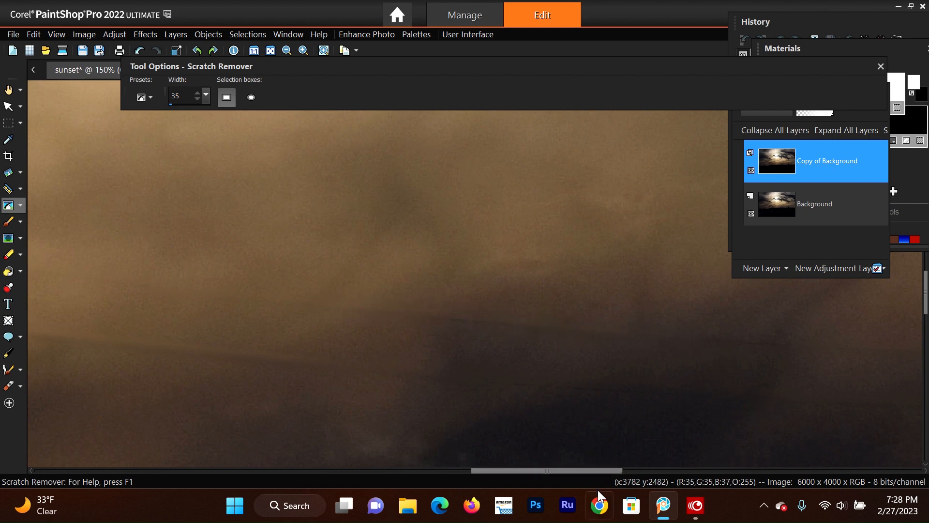
Clear the remaining traces of the upper power line from the dark cloud to the smaller pole with overlapping Scratch Remover strokes
{"action": "left_click_drag", "start_coordinate": [573, 469], "coordinate": [640, 470]}
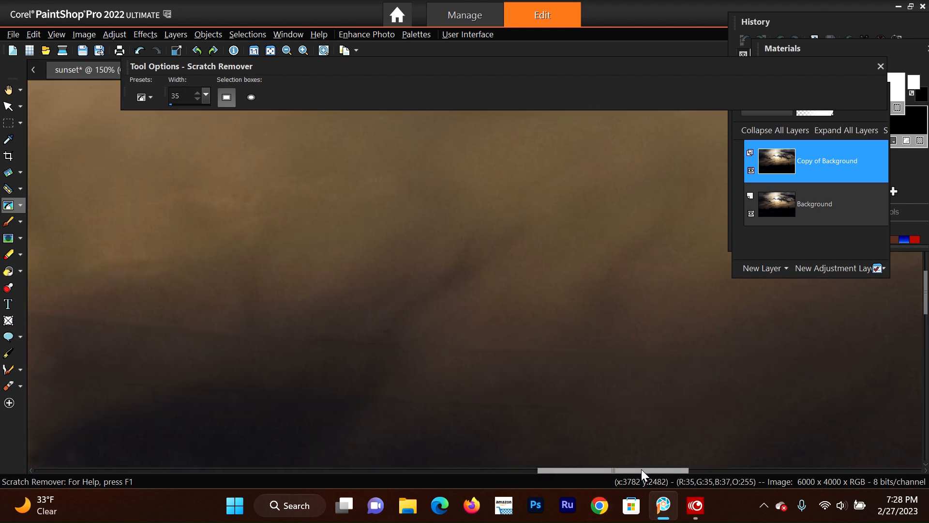
{"action": "left_click_drag", "start_coordinate": [76, 320], "coordinate": [716, 357]}
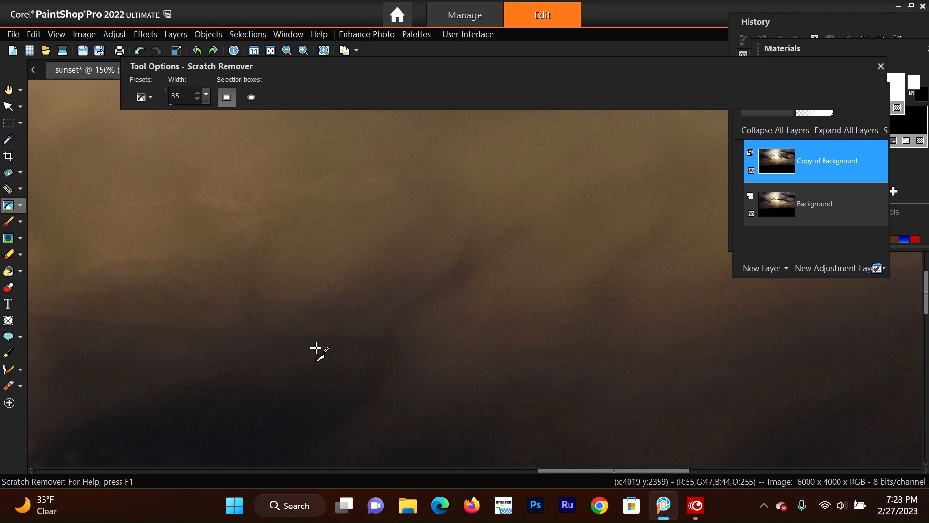
{"action": "left_click_drag", "start_coordinate": [200, 329], "coordinate": [773, 363]}
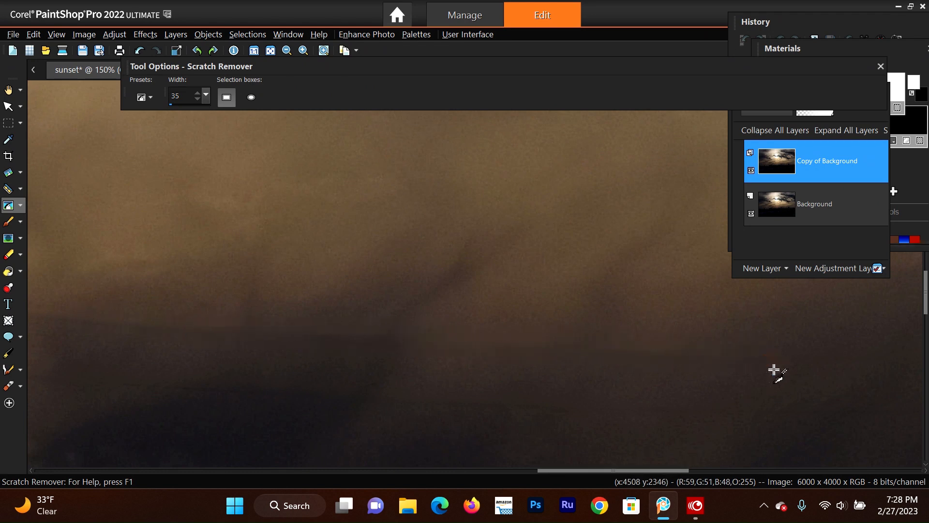
{"action": "left_click_drag", "start_coordinate": [118, 323], "coordinate": [464, 354]}
{"action": "left_click_drag", "start_coordinate": [637, 470], "coordinate": [683, 474]}
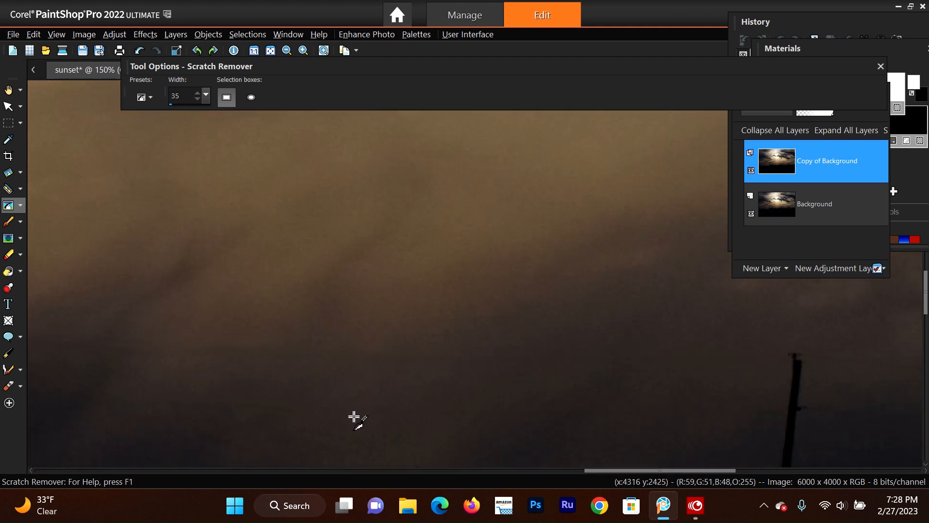
{"action": "left_click_drag", "start_coordinate": [338, 361], "coordinate": [789, 367]}
Remove the stretches of the lower and upper power lines just right of the smaller utility pole with the Scratch Remover
{"action": "left_click_drag", "start_coordinate": [733, 472], "coordinate": [824, 460]}
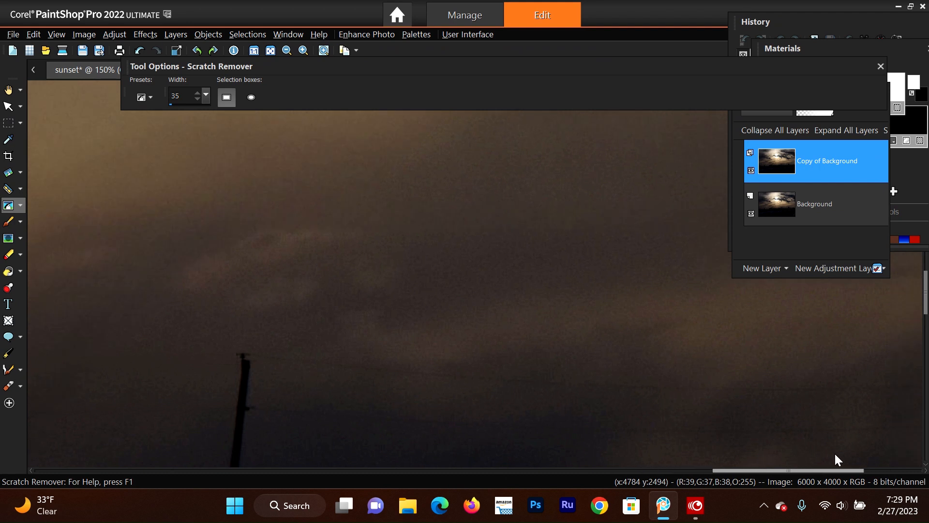
{"action": "scroll", "coordinate": [827, 455], "scroll_direction": "down", "scroll_amount": 3}
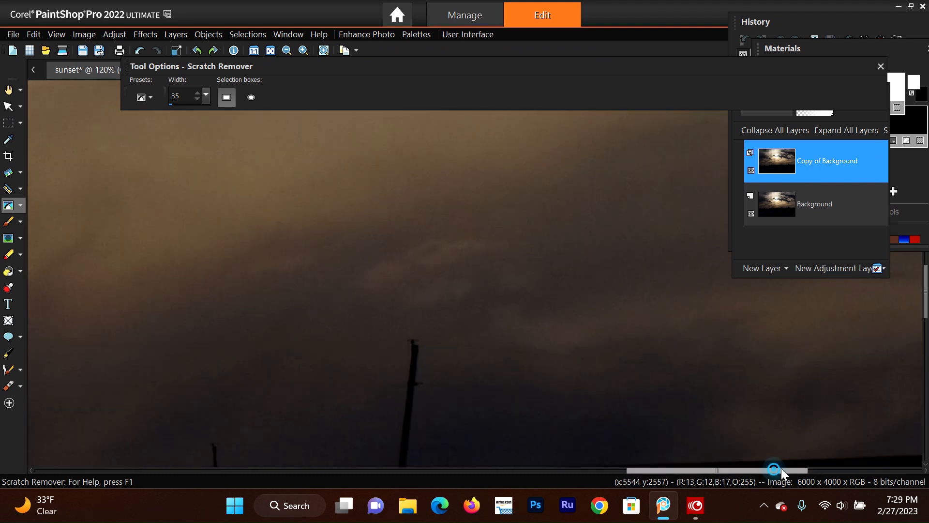
{"action": "left_click_drag", "start_coordinate": [773, 469], "coordinate": [810, 466]}
{"action": "left_click_drag", "start_coordinate": [924, 277], "coordinate": [922, 296]}
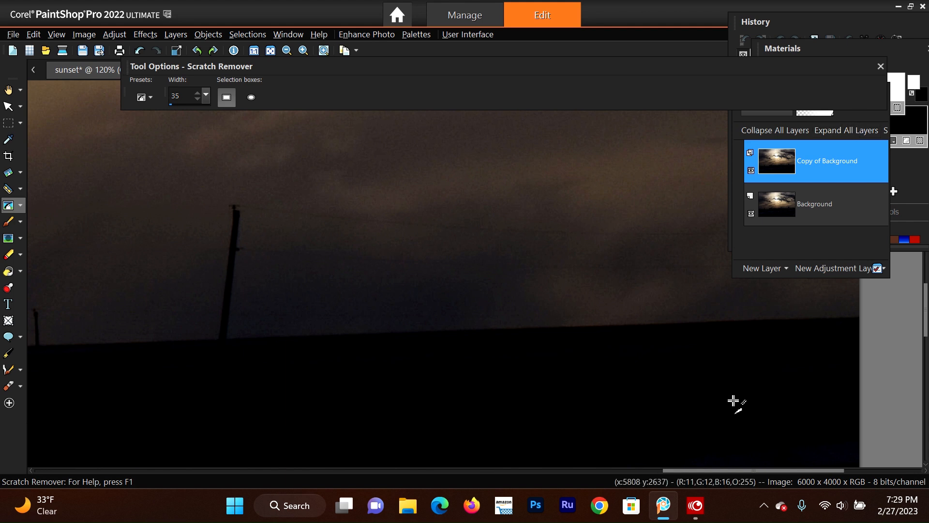
{"action": "scroll", "coordinate": [419, 285], "scroll_direction": "up", "scroll_amount": 2}
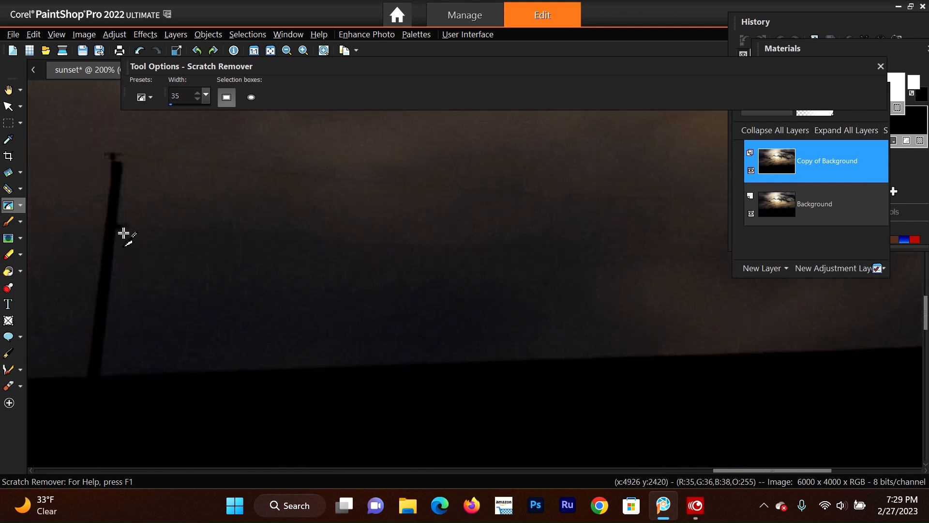
{"action": "left_click_drag", "start_coordinate": [135, 222], "coordinate": [456, 245]}
{"action": "left_click_drag", "start_coordinate": [130, 152], "coordinate": [565, 200]}
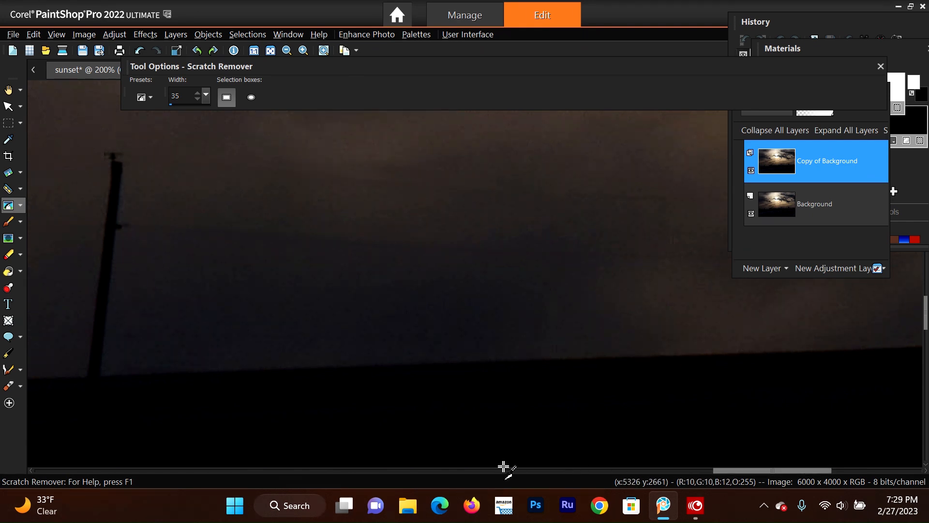
Continue removing the upper and lower power lines from the dark cloud to the photo's right edge
{"action": "left_click_drag", "start_coordinate": [791, 470], "coordinate": [828, 471]}
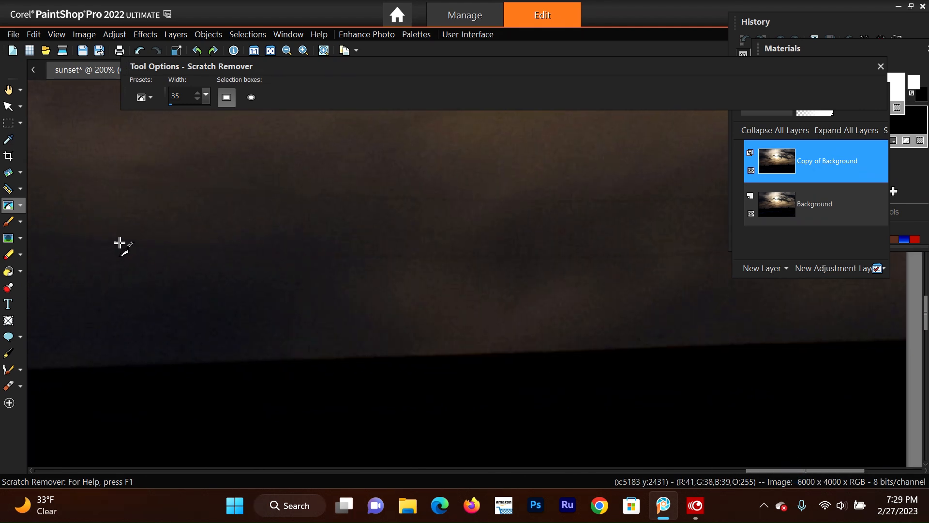
{"action": "left_click_drag", "start_coordinate": [127, 239], "coordinate": [515, 256]}
{"action": "left_click_drag", "start_coordinate": [170, 177], "coordinate": [524, 202]}
{"action": "left_click_drag", "start_coordinate": [762, 472], "coordinate": [783, 466]}
{"action": "left_click_drag", "start_coordinate": [212, 195], "coordinate": [745, 196]}
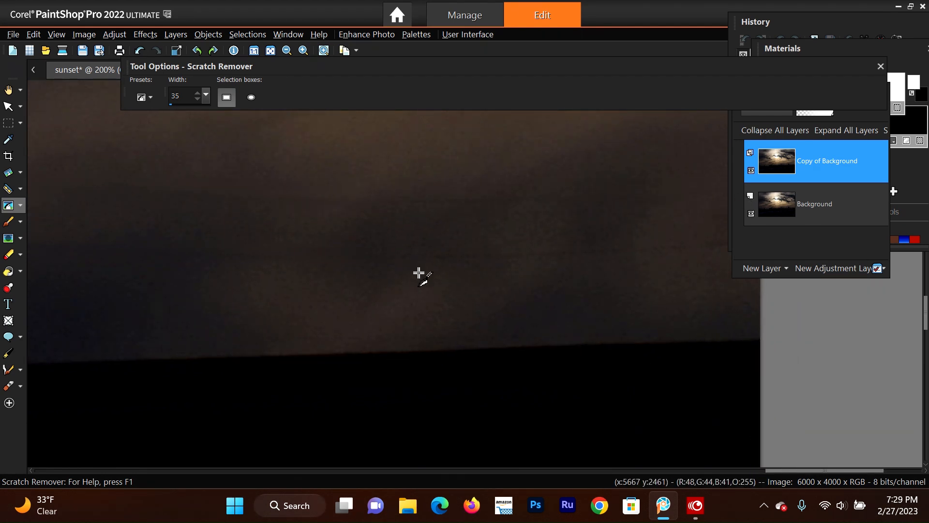
{"action": "left_click_drag", "start_coordinate": [264, 253], "coordinate": [741, 271]}
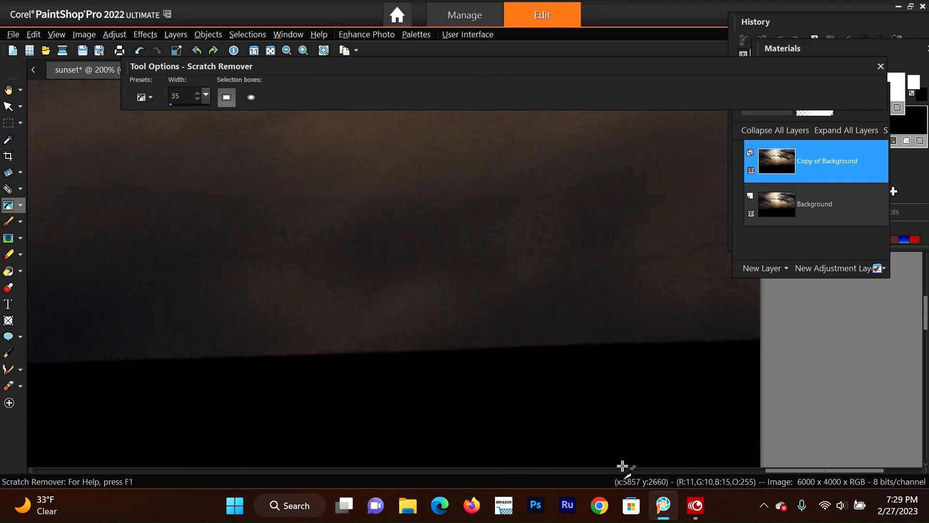
Go over the remaining traces of both power lines between the smaller pole and the photo's right edge
{"action": "left_click_drag", "start_coordinate": [820, 468], "coordinate": [772, 473]}
{"action": "left_click_drag", "start_coordinate": [342, 166], "coordinate": [707, 205]}
{"action": "left_click_drag", "start_coordinate": [125, 230], "coordinate": [670, 253]}
Set the Scratch Remover width to 68 and remove the large utility pole and its crossarm above the tree
{"action": "scroll", "coordinate": [335, 255], "scroll_direction": "down", "scroll_amount": 4}
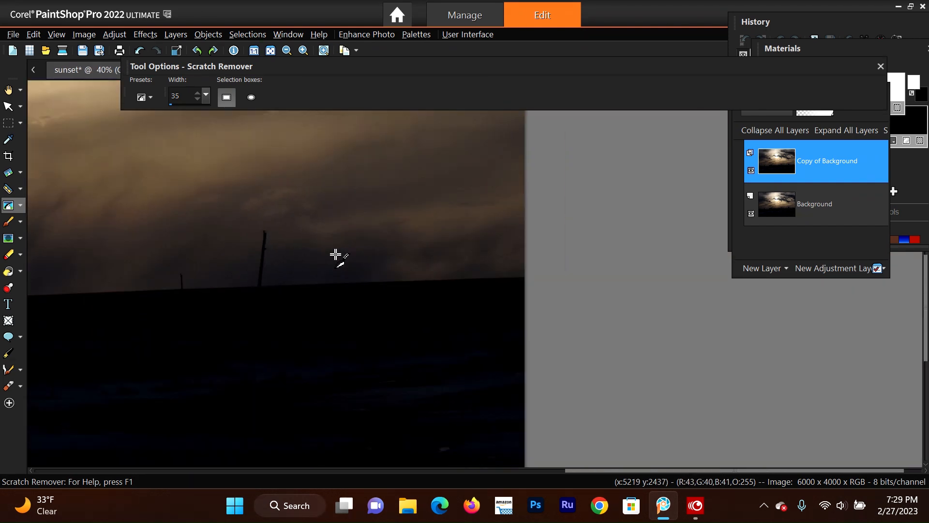
{"action": "scroll", "coordinate": [336, 255], "scroll_direction": "down", "scroll_amount": 1}
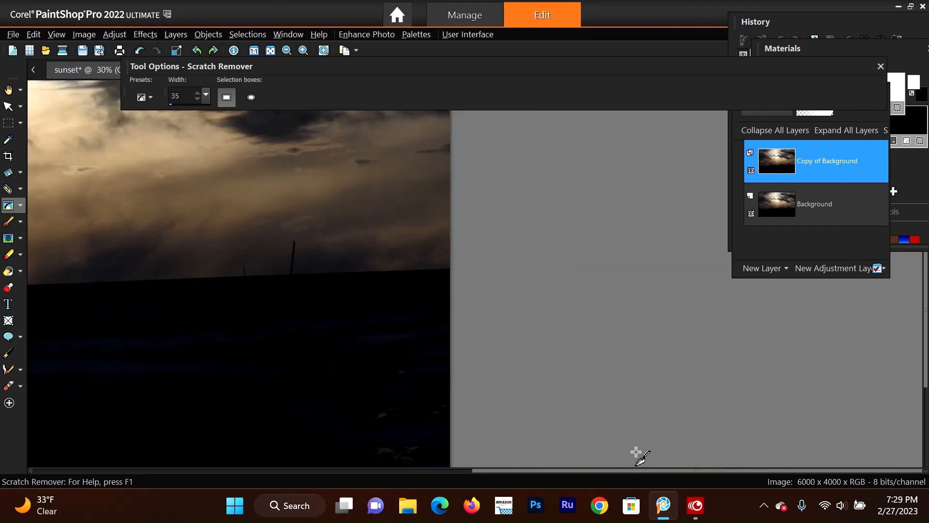
{"action": "left_click_drag", "start_coordinate": [649, 471], "coordinate": [491, 470]}
{"action": "scroll", "coordinate": [468, 438], "scroll_direction": "up", "scroll_amount": 1}
{"action": "scroll", "coordinate": [268, 260], "scroll_direction": "up", "scroll_amount": 1}
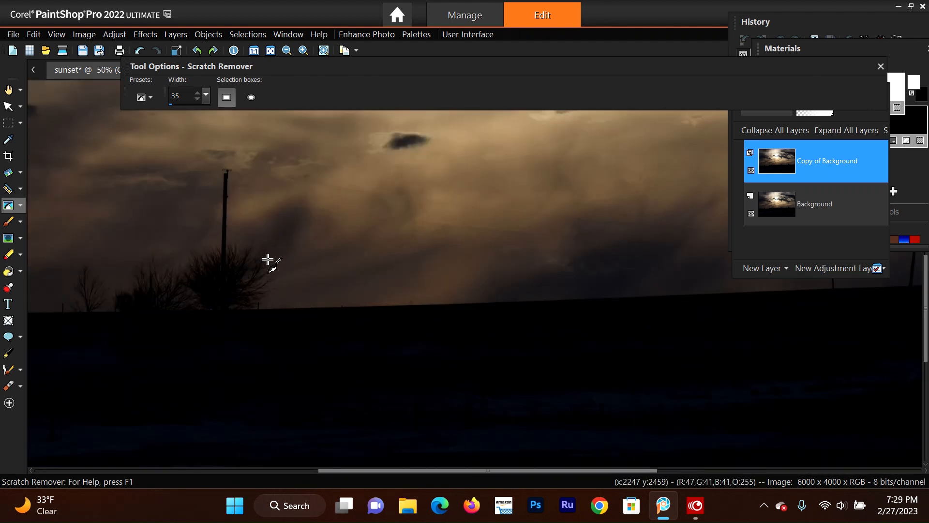
{"action": "left_click_drag", "start_coordinate": [583, 470], "coordinate": [532, 474]}
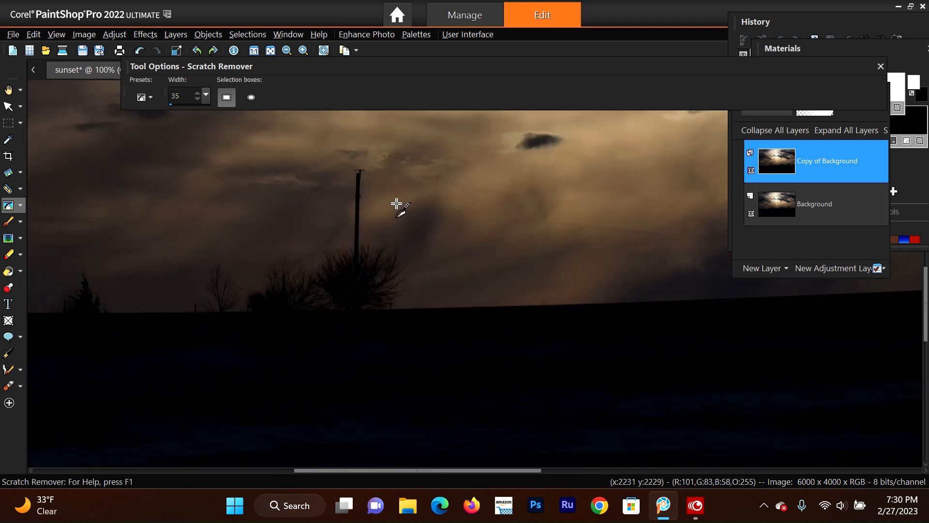
{"action": "scroll", "coordinate": [397, 203], "scroll_direction": "up", "scroll_amount": 2}
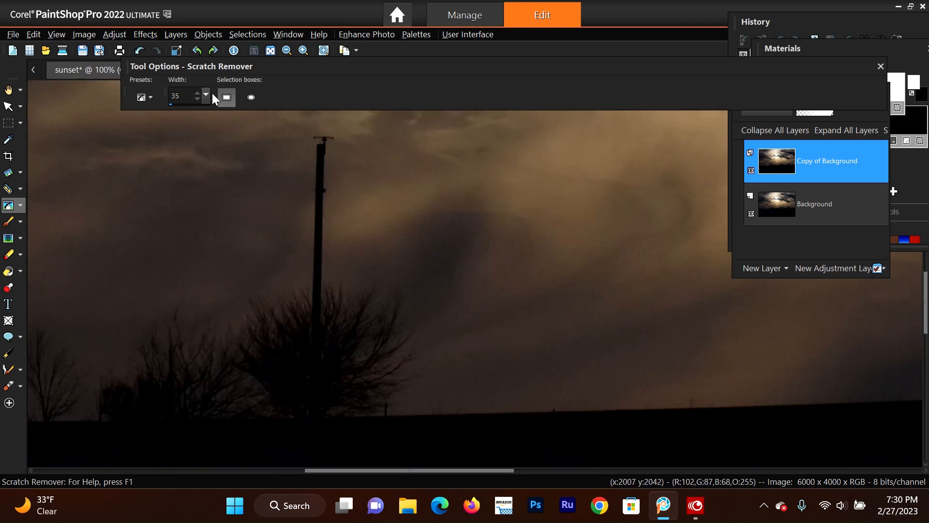
{"action": "left_click_drag", "start_coordinate": [204, 95], "coordinate": [206, 108]}
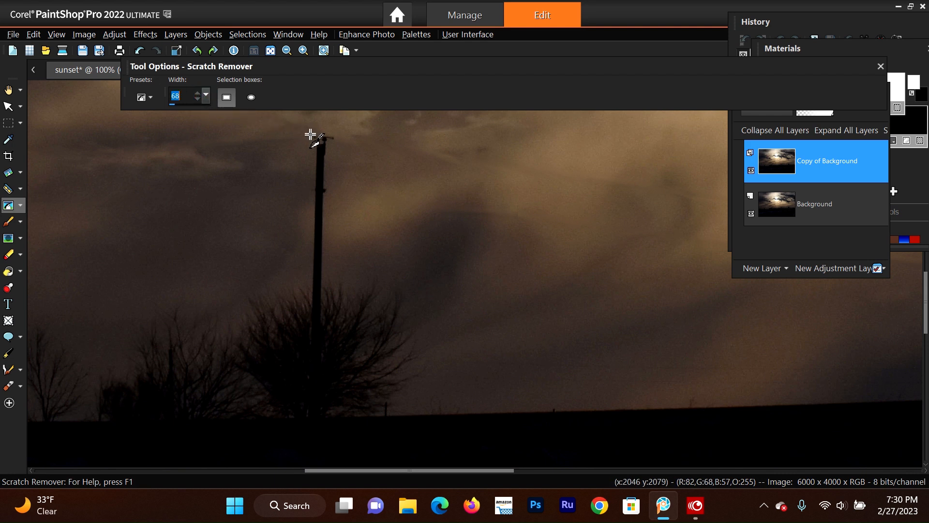
{"action": "left_click_drag", "start_coordinate": [318, 118], "coordinate": [315, 296]}
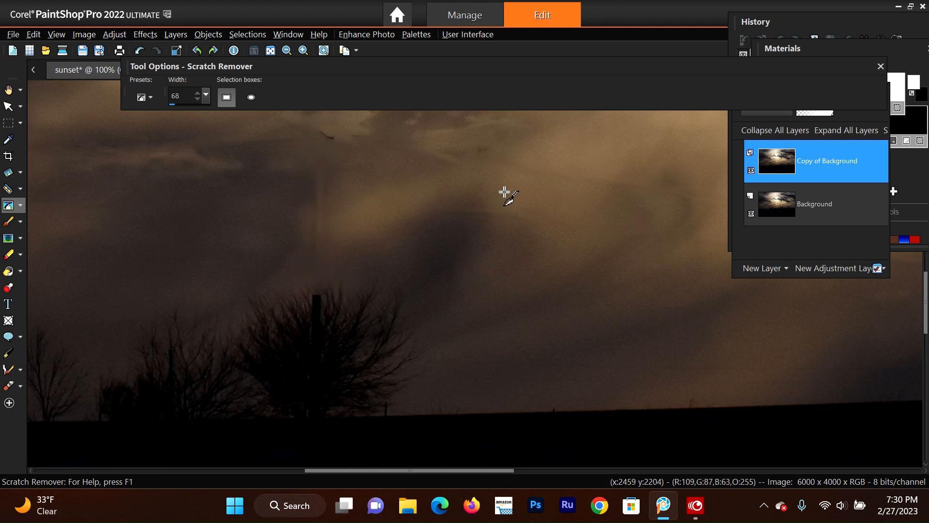
{"action": "mouse_move", "coordinate": [324, 129]}
{"action": "left_mouse_down"}
{"action": "mouse_move", "coordinate": [332, 142]}
{"action": "mouse_move", "coordinate": [321, 232]}
{"action": "mouse_move", "coordinate": [327, 268]}
{"action": "left_mouse_up"}
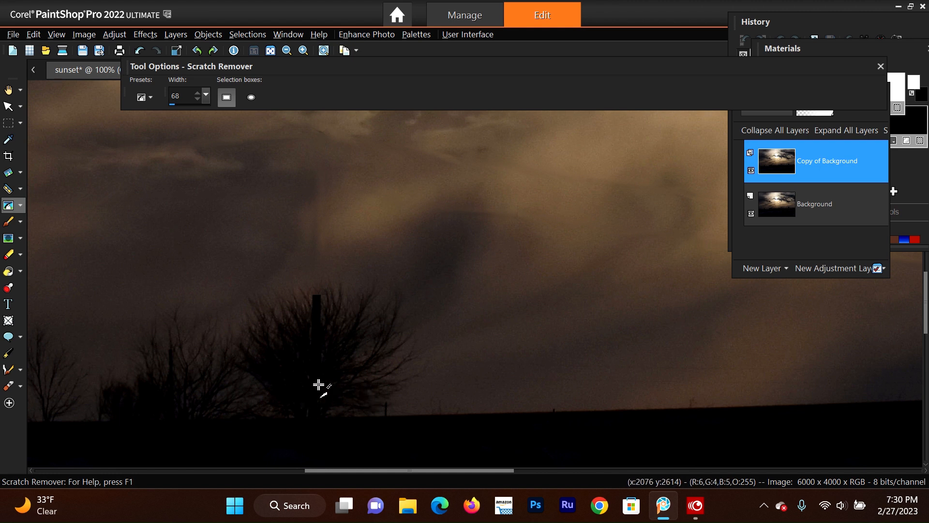
Switch to the Clone Brush at size 57 and dab sampled tree branches over the pole stump inside the tree
{"action": "left_click", "coordinate": [21, 205]}
{"action": "left_click", "coordinate": [49, 204]}
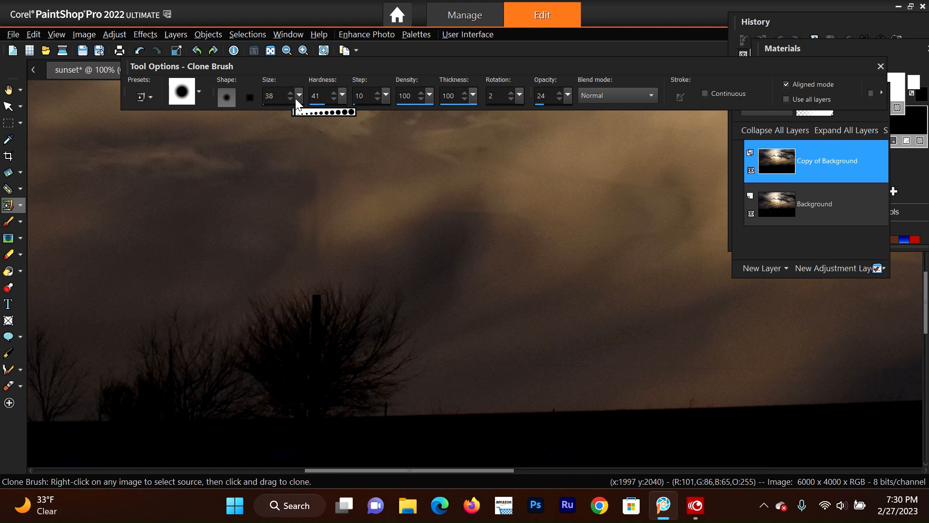
{"action": "left_click_drag", "start_coordinate": [297, 99], "coordinate": [295, 99]}
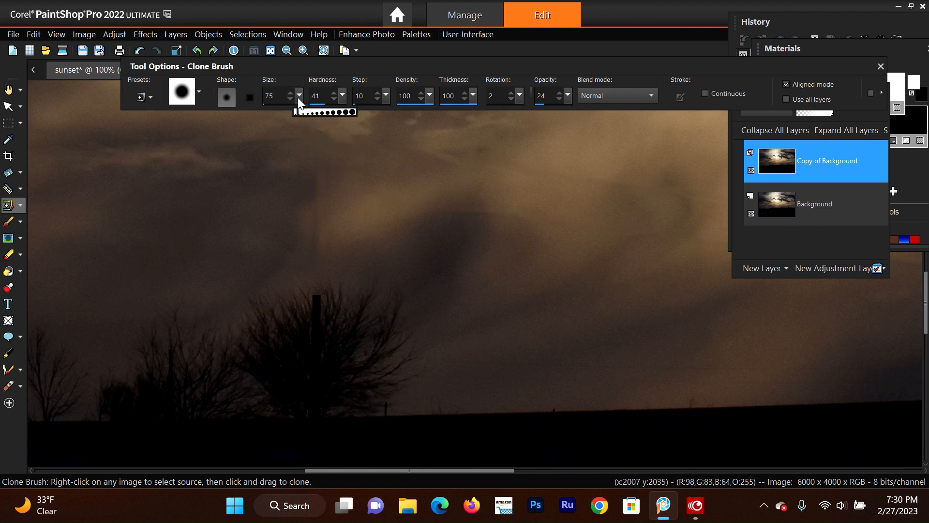
{"action": "left_click_drag", "start_coordinate": [298, 103], "coordinate": [297, 113]}
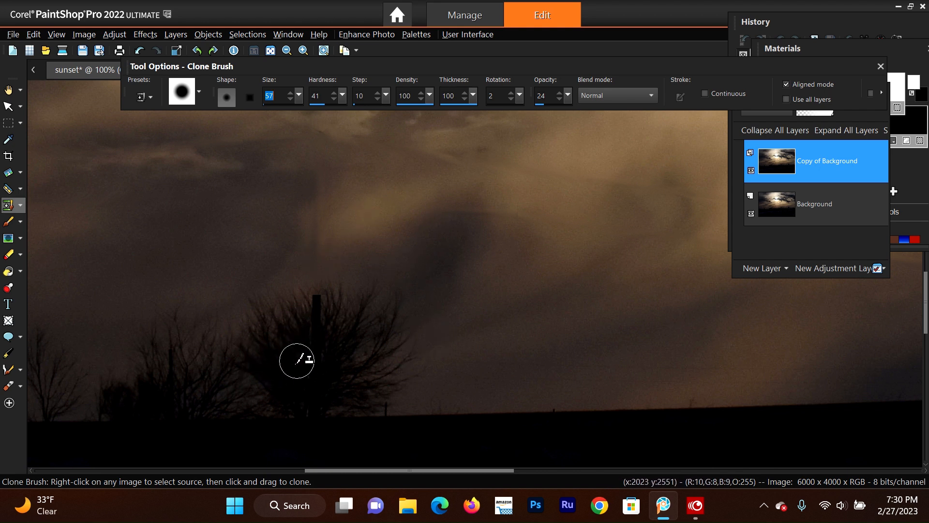
{"action": "right_click", "coordinate": [295, 377]}
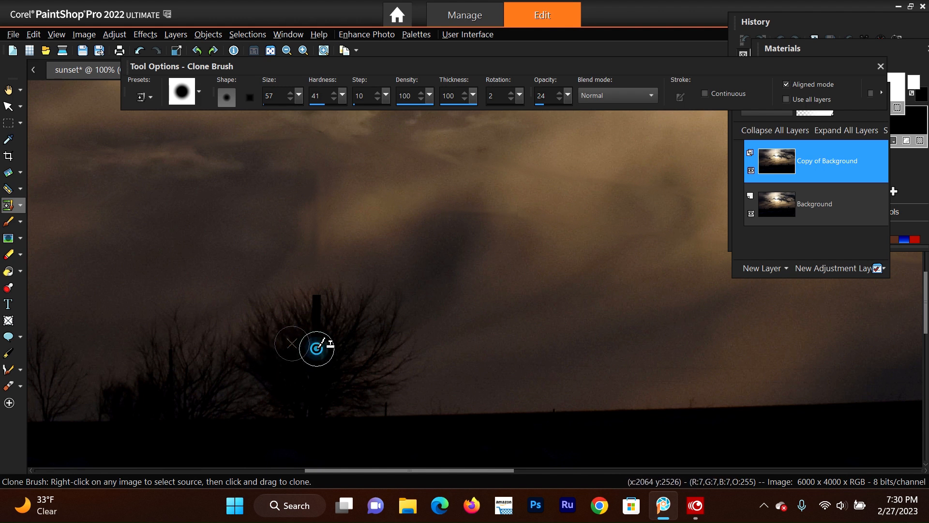
{"action": "right_click", "coordinate": [349, 333]}
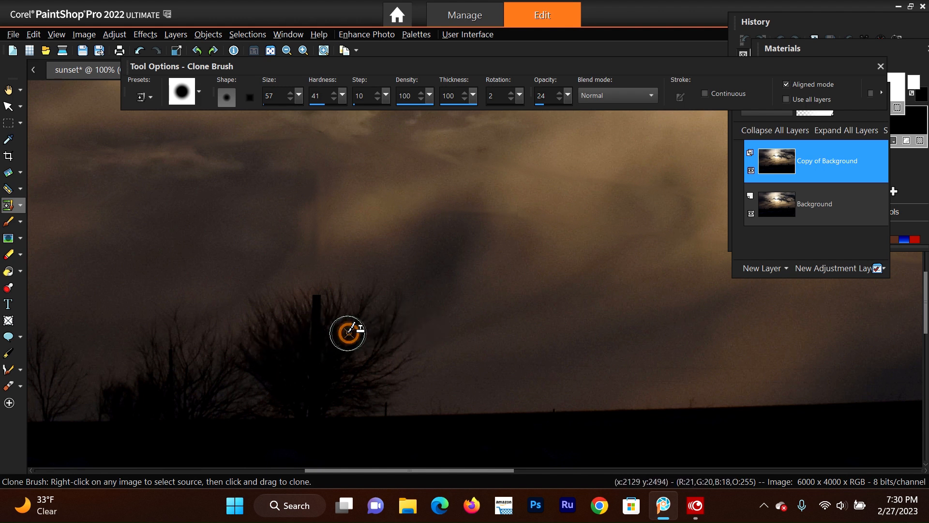
{"action": "left_click", "coordinate": [315, 326]}
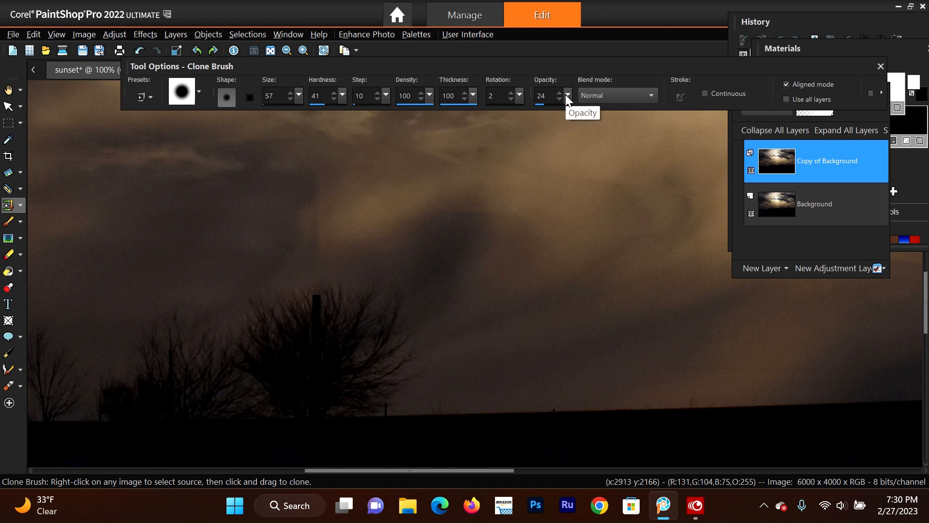
Raise the Clone Brush opacity to 100 and clone dark branches over the middle and base of the pole stump
{"action": "mouse_move", "coordinate": [567, 95]}
{"action": "left_mouse_down"}
{"action": "mouse_move", "coordinate": [576, 111]}
{"action": "mouse_move", "coordinate": [734, 137]}
{"action": "left_mouse_up"}
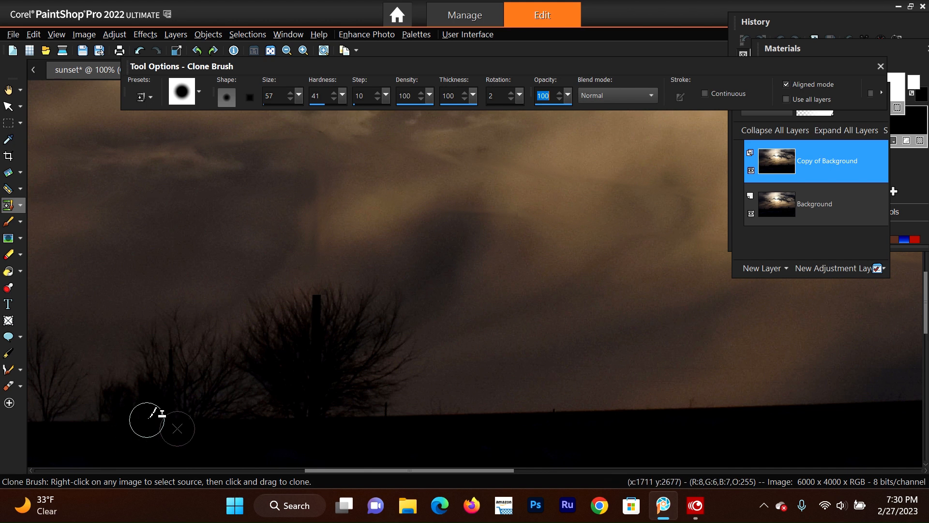
{"action": "right_click", "coordinate": [271, 334]}
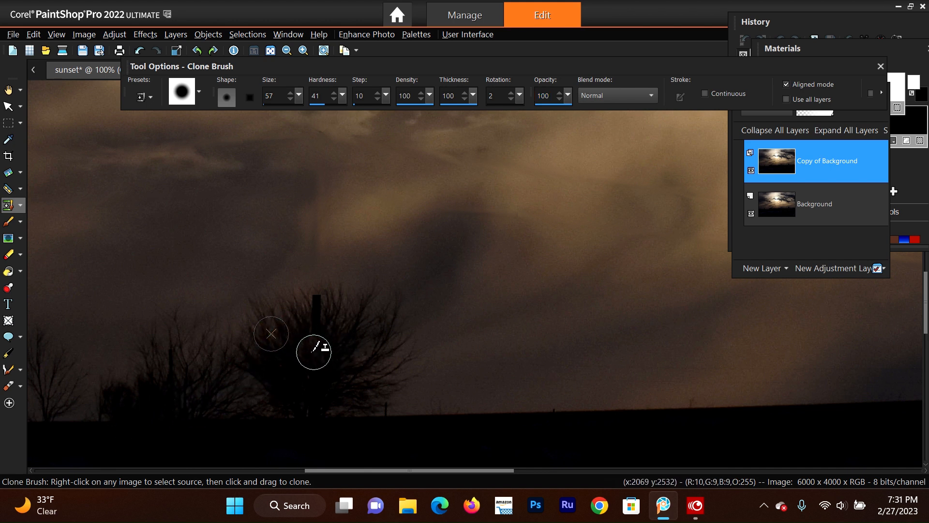
{"action": "left_click", "coordinate": [313, 329]}
{"action": "right_click", "coordinate": [286, 363]}
{"action": "left_click", "coordinate": [316, 349]}
{"action": "right_click", "coordinate": [287, 379]}
{"action": "right_click", "coordinate": [293, 401]}
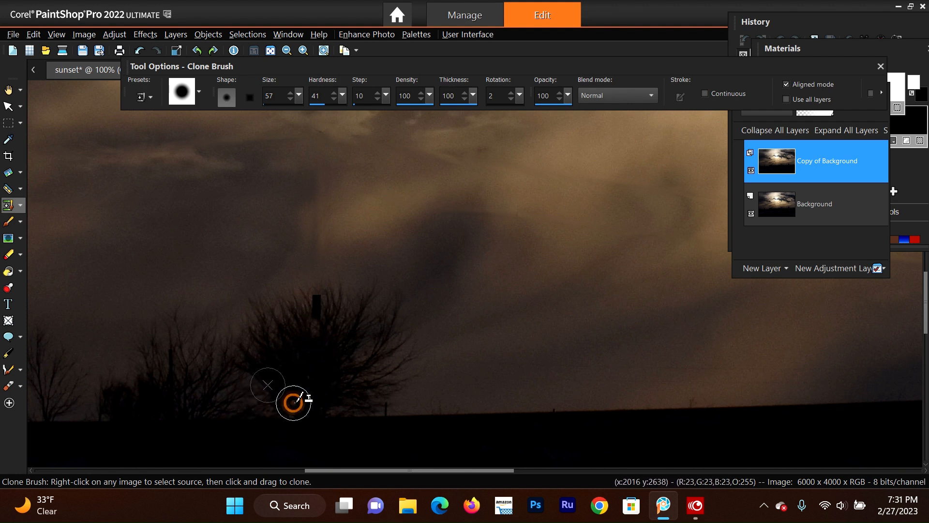
{"action": "left_click", "coordinate": [311, 402]}
Clone nearby branches over the tip of the pole stump at the crown of the tree
{"action": "right_click", "coordinate": [330, 330]}
{"action": "left_click", "coordinate": [317, 314]}
{"action": "left_click", "coordinate": [317, 309]}
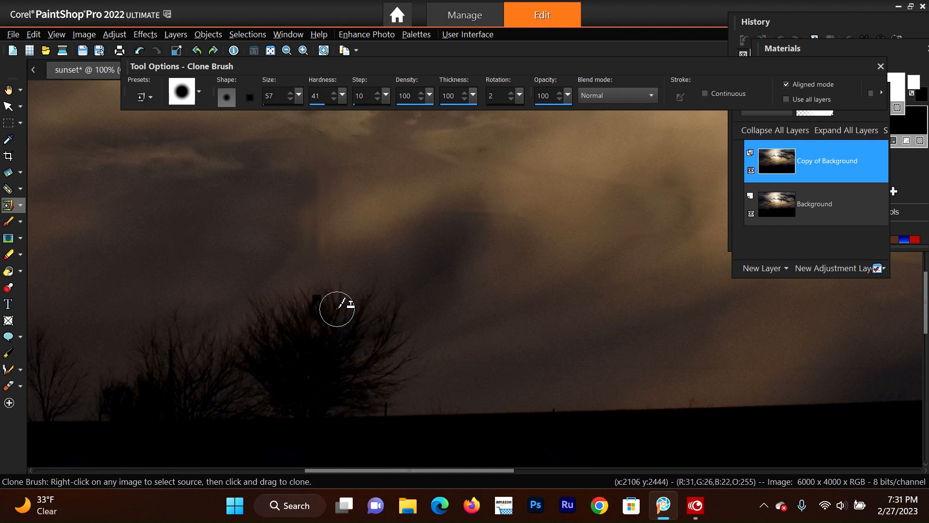
{"action": "left_click", "coordinate": [317, 302]}
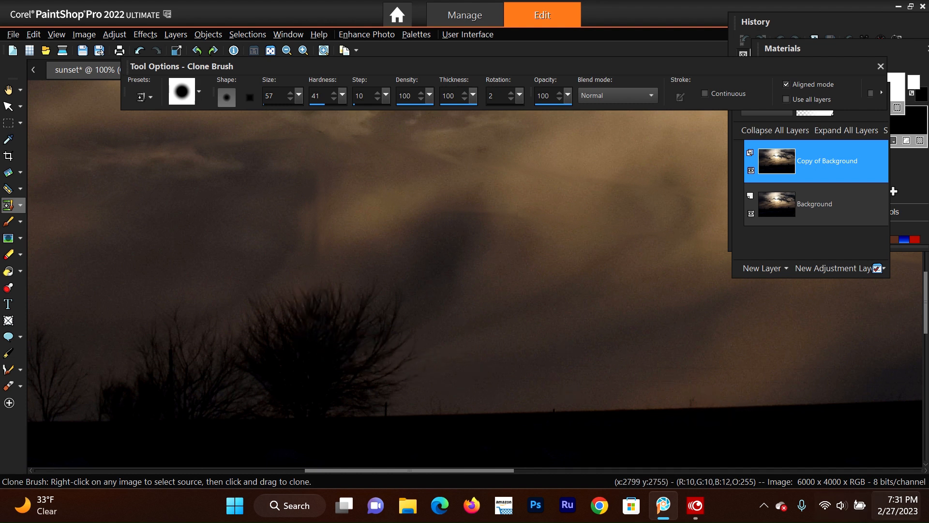
Remove the two remaining utility poles on the horizon with the Scratch Remover at width 68, and check the whole photo
{"action": "left_click_drag", "start_coordinate": [510, 468], "coordinate": [804, 473]}
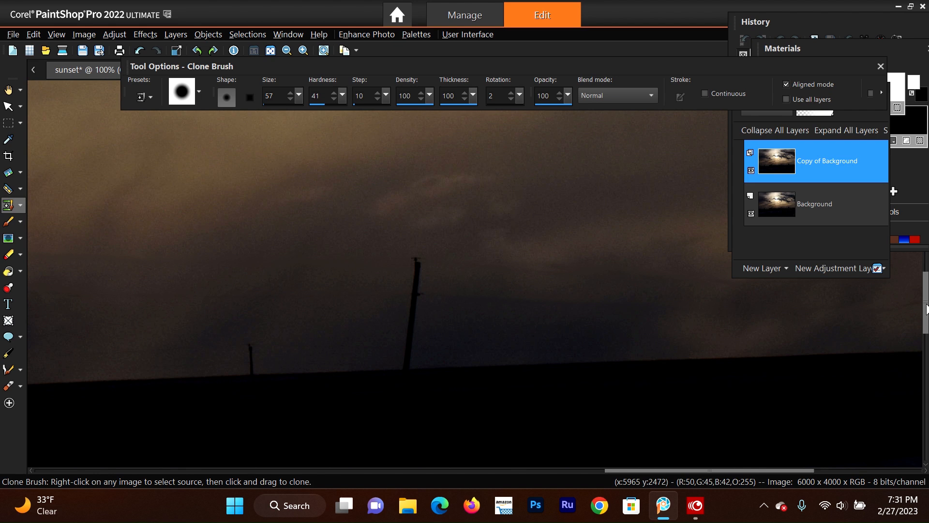
{"action": "left_click_drag", "start_coordinate": [926, 309], "coordinate": [926, 329]}
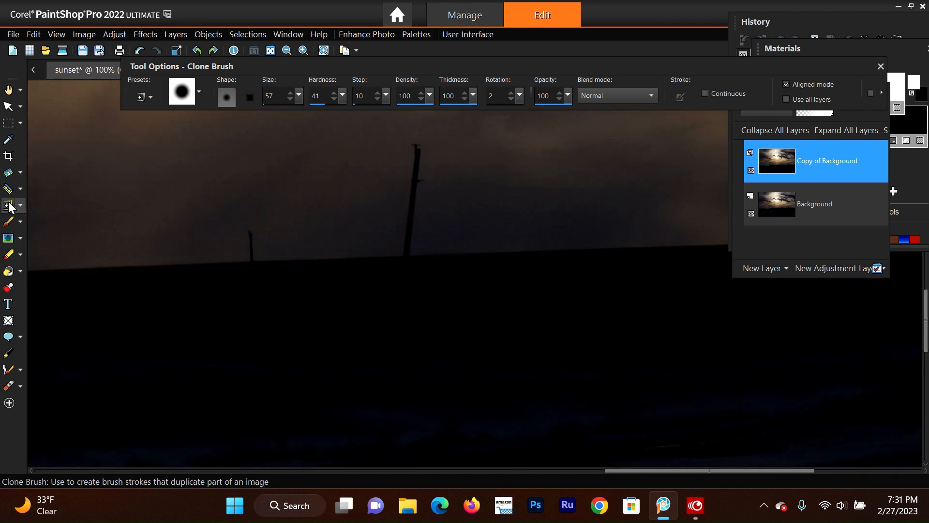
{"action": "left_click", "coordinate": [19, 207]}
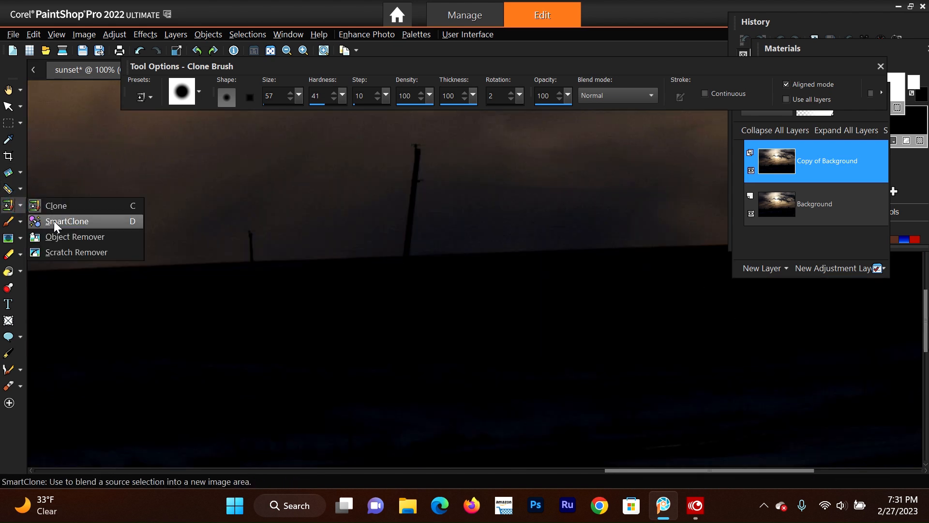
{"action": "left_click", "coordinate": [75, 251]}
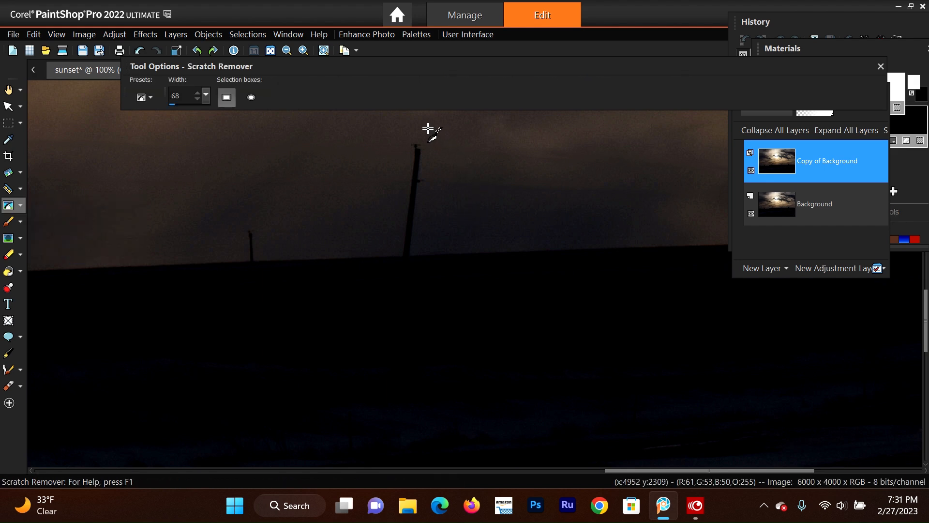
{"action": "left_click_drag", "start_coordinate": [425, 127], "coordinate": [394, 361]}
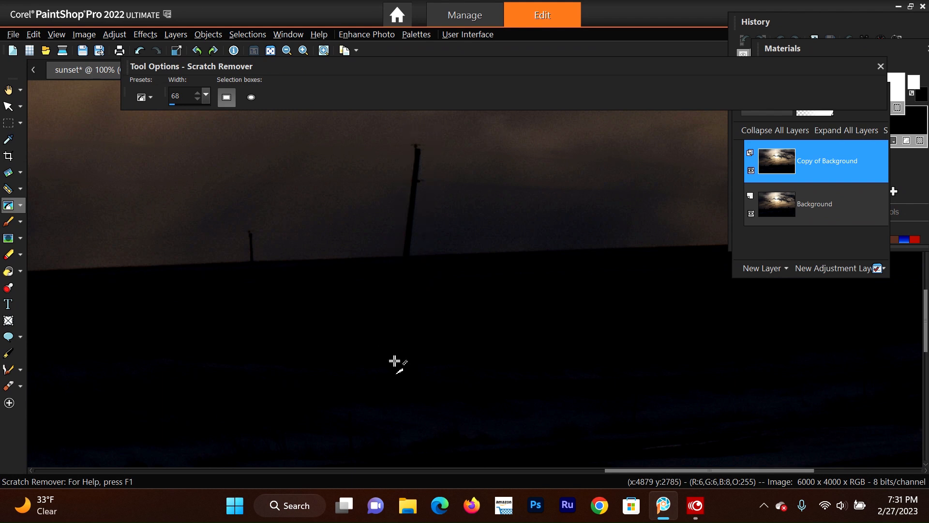
{"action": "left_click_drag", "start_coordinate": [247, 226], "coordinate": [253, 264]}
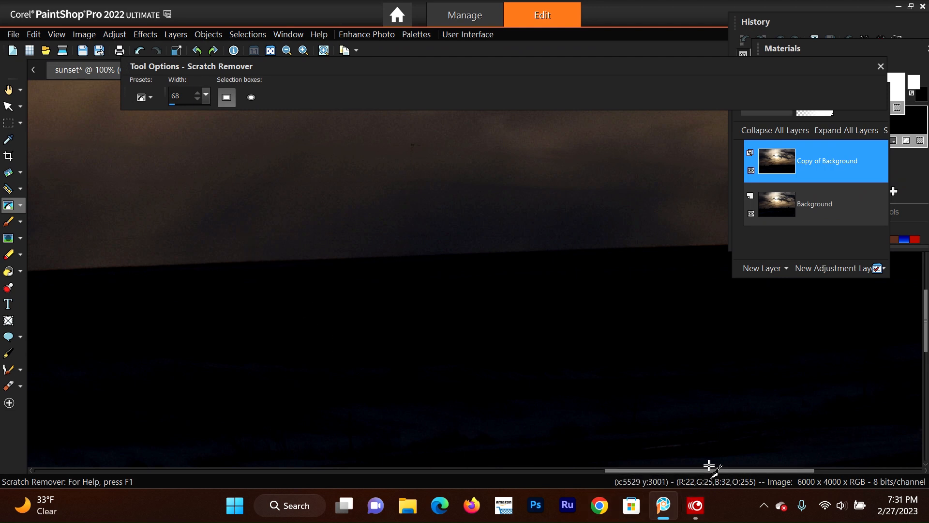
{"action": "left_click_drag", "start_coordinate": [712, 469], "coordinate": [496, 478]}
{"action": "scroll", "coordinate": [584, 202], "scroll_direction": "down", "scroll_amount": 5}
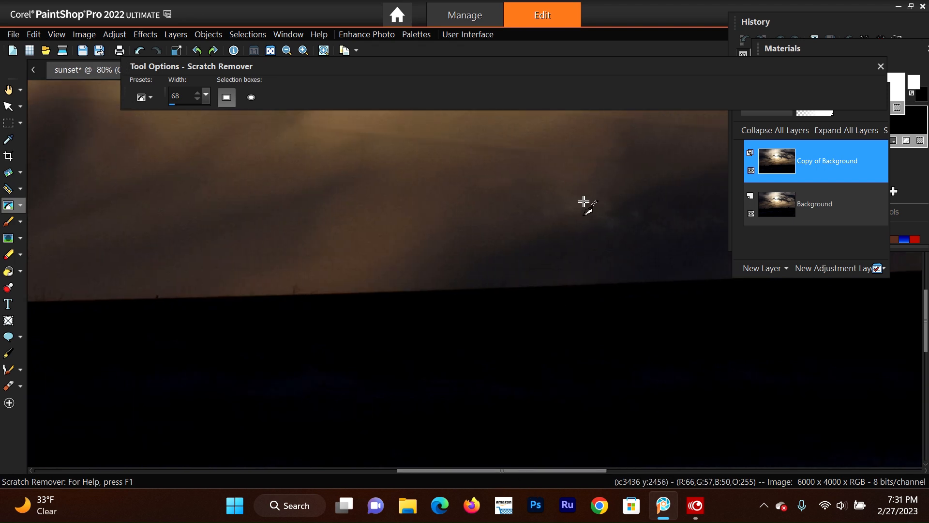
{"action": "scroll", "coordinate": [586, 202], "scroll_direction": "down", "scroll_amount": 1}
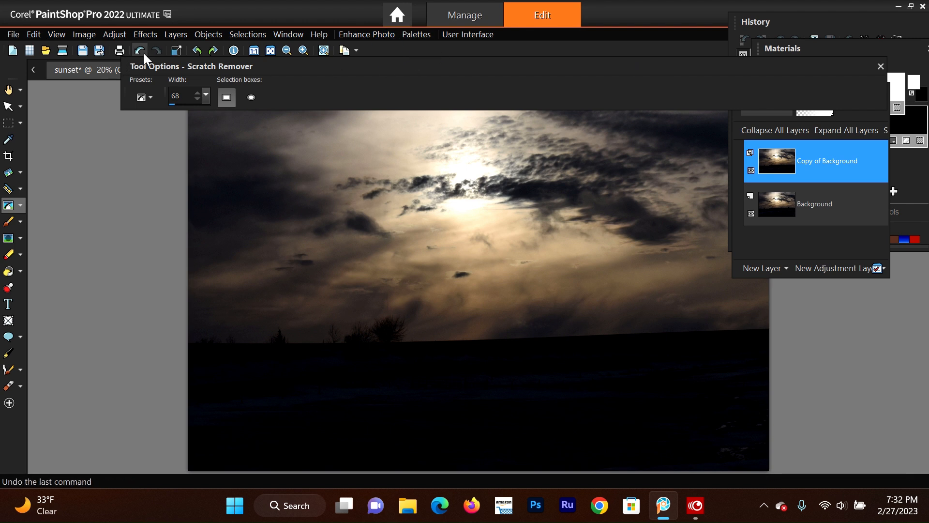
Apply AI Denoise to the Copy of Background layer with the last used Enhanced setting at near-maximum strength
{"action": "left_click", "coordinate": [114, 35]}
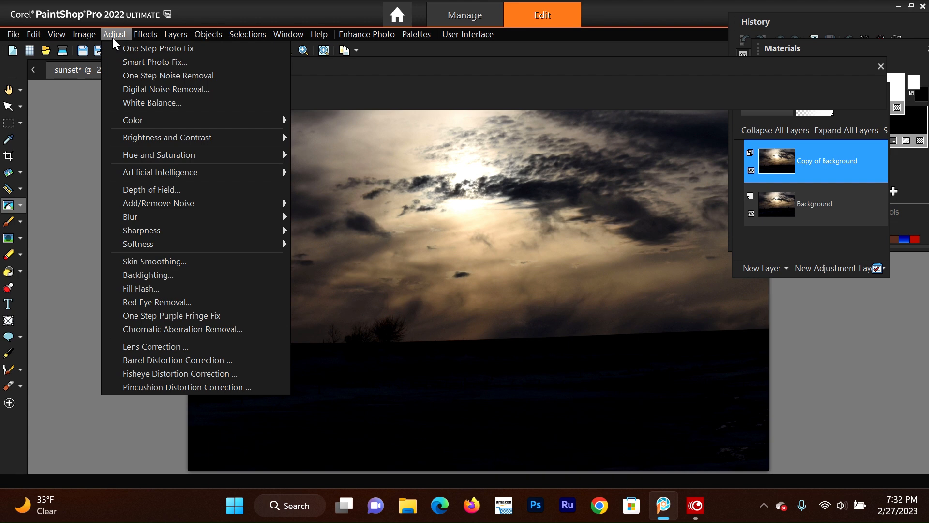
{"action": "mouse_move", "coordinate": [92, 40]}
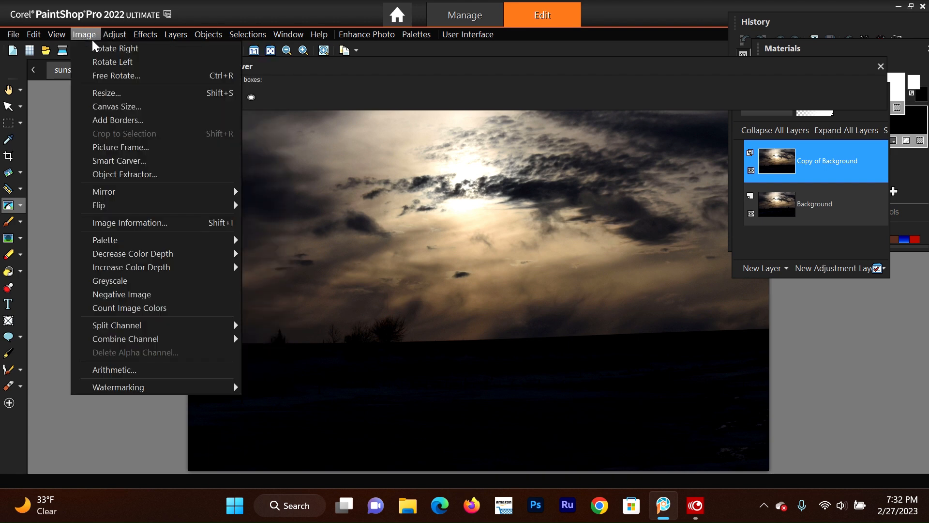
{"action": "mouse_move", "coordinate": [121, 40]}
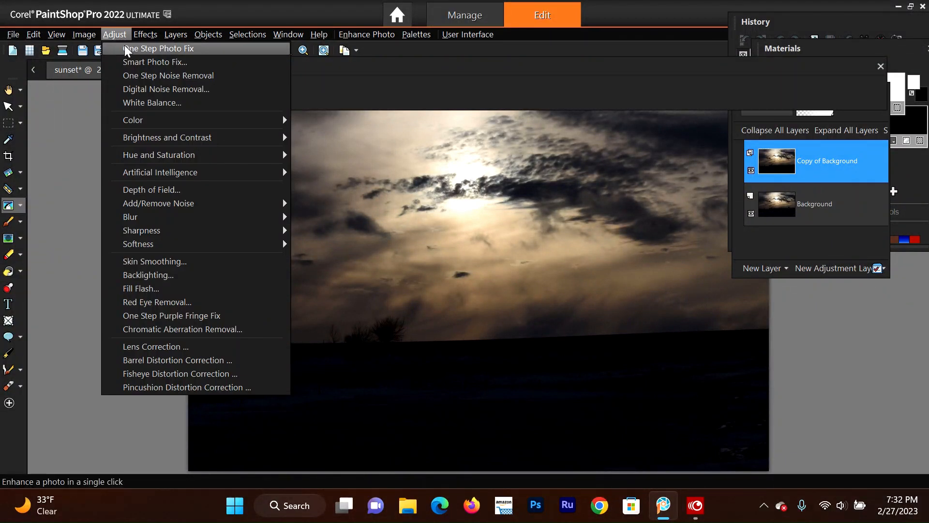
{"action": "mouse_move", "coordinate": [184, 173]}
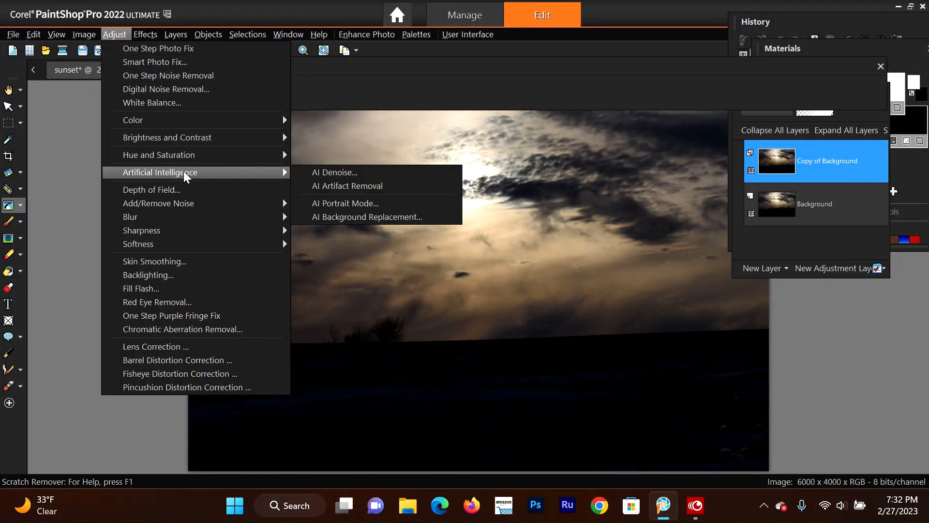
{"action": "left_click", "coordinate": [333, 173]}
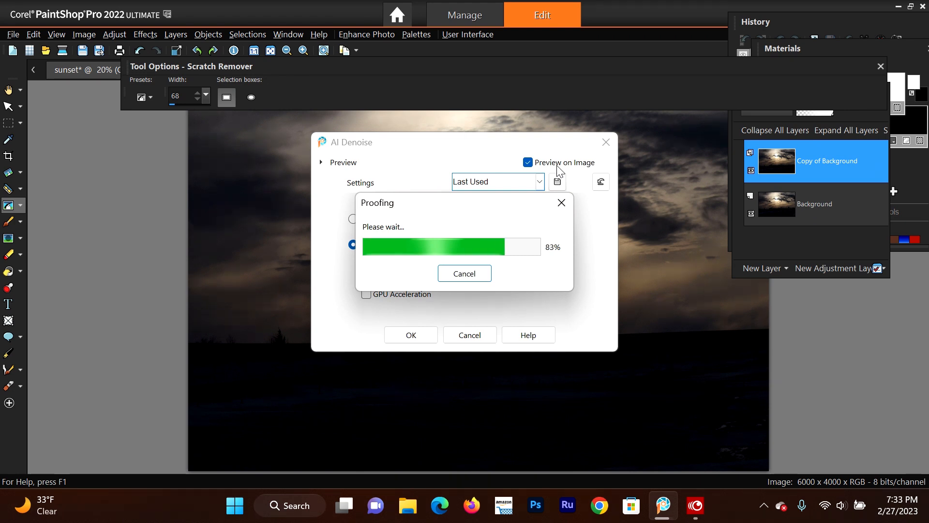
{"action": "left_click", "coordinate": [524, 191]}
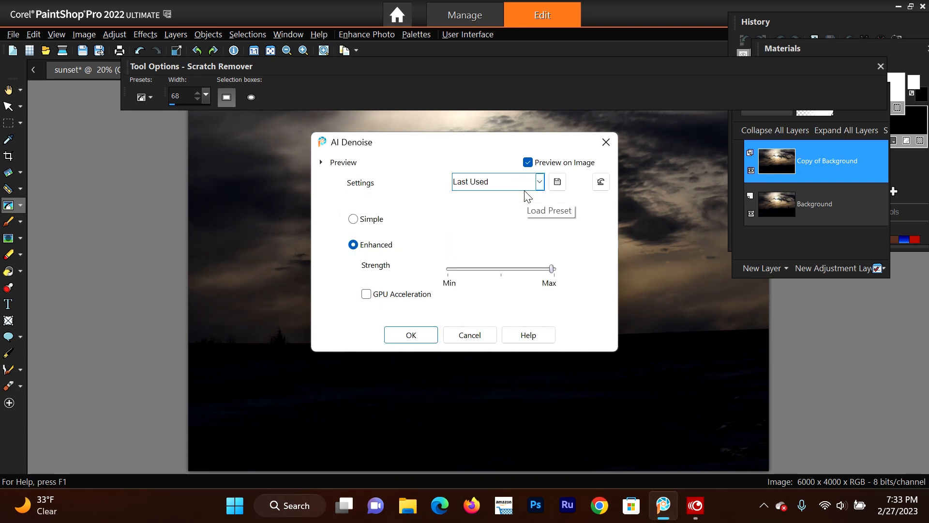
{"action": "left_click", "coordinate": [427, 334]}
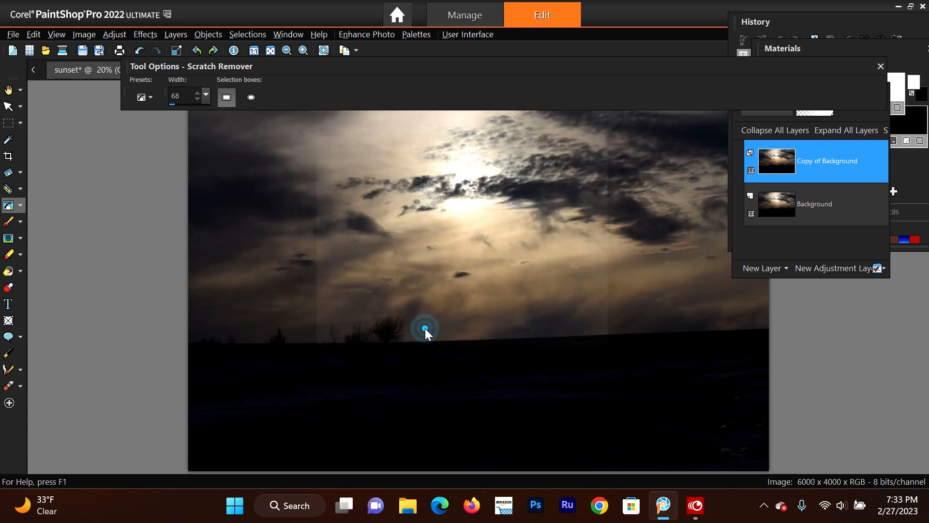
Check the denoised clouds closely and apply One Step Photo Fix to the Copy of Background layer
{"action": "scroll", "coordinate": [446, 277], "scroll_direction": "up", "scroll_amount": 4}
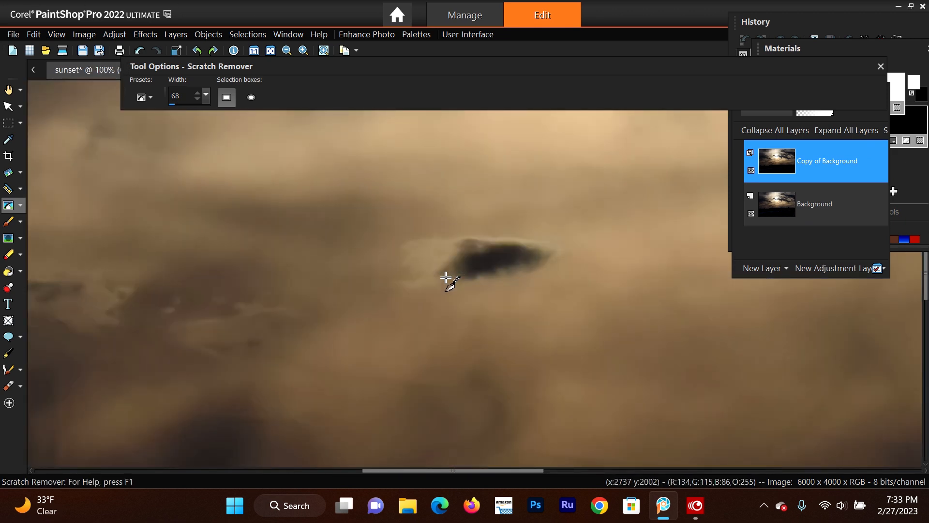
{"action": "scroll", "coordinate": [446, 278], "scroll_direction": "down", "scroll_amount": 2}
{"action": "scroll", "coordinate": [446, 277], "scroll_direction": "down", "scroll_amount": 1}
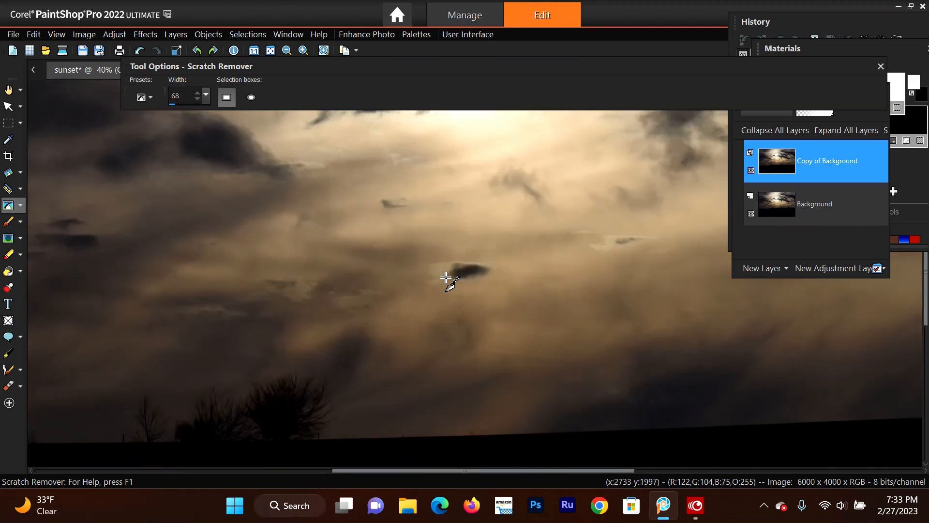
{"action": "scroll", "coordinate": [446, 277], "scroll_direction": "down", "scroll_amount": 1}
{"action": "scroll", "coordinate": [446, 278], "scroll_direction": "down", "scroll_amount": 3}
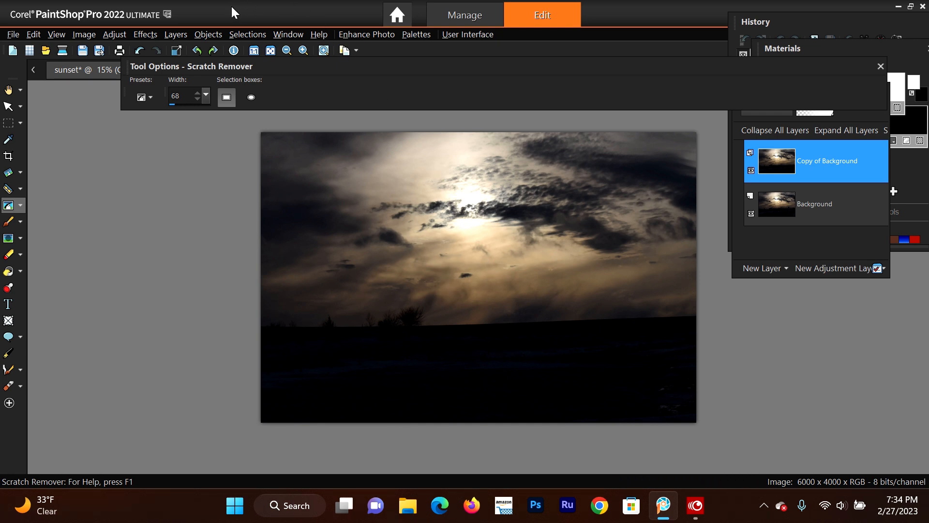
{"action": "left_click", "coordinate": [113, 34]}
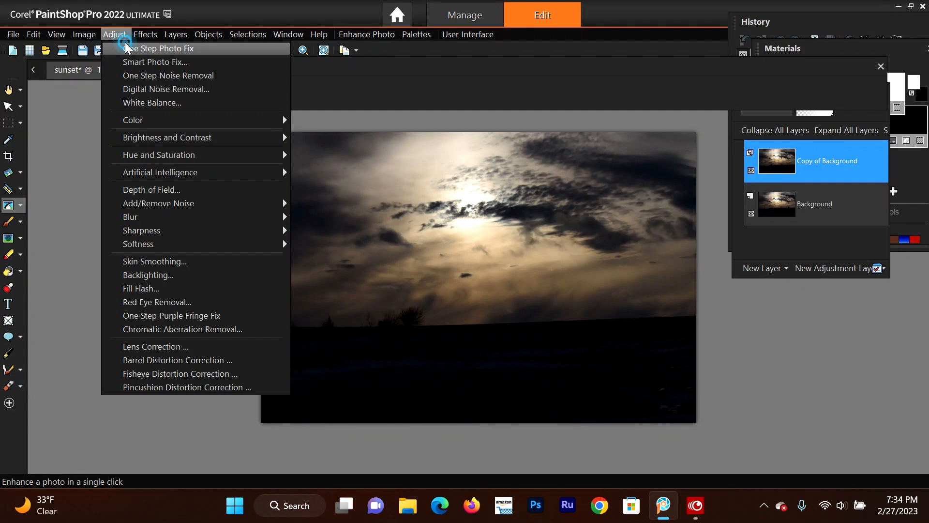
{"action": "left_click", "coordinate": [125, 42]}
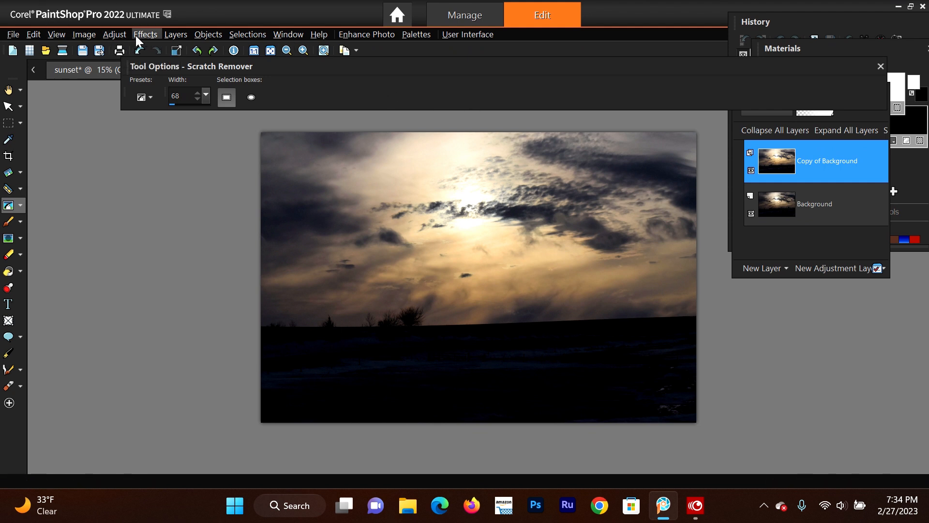
Apply Local Tone Mapping to the copied layer with strength 10 and block size 18
{"action": "left_click", "coordinate": [122, 36]}
{"action": "mouse_move", "coordinate": [135, 143]}
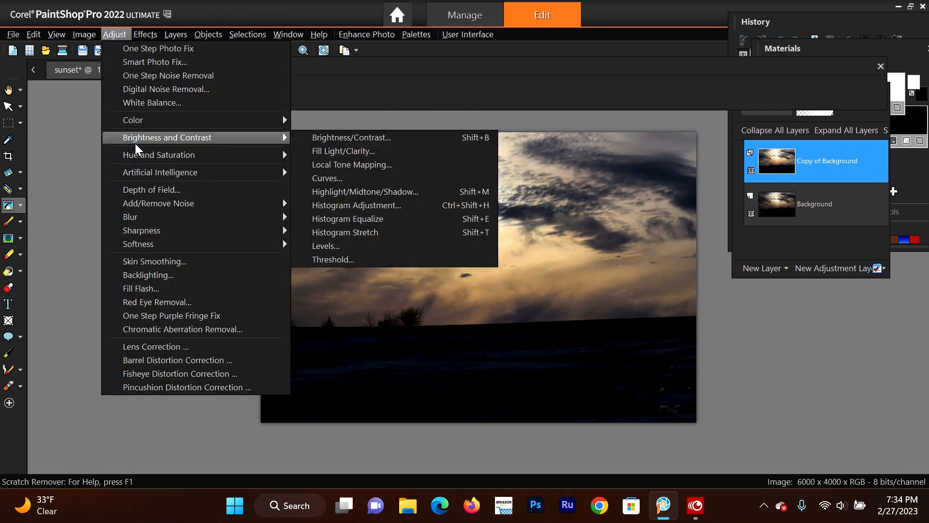
{"action": "left_click", "coordinate": [366, 173]}
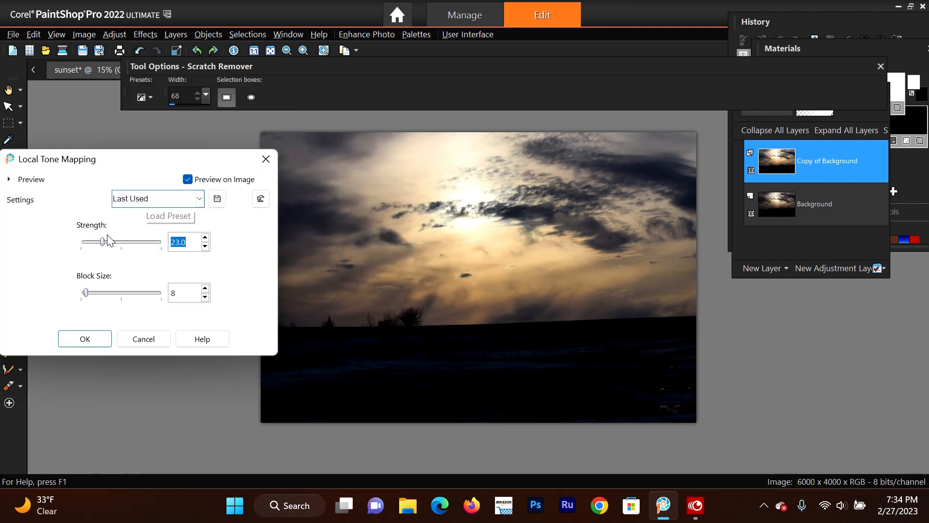
{"action": "left_click_drag", "start_coordinate": [103, 242], "coordinate": [92, 246]}
{"action": "left_click_drag", "start_coordinate": [86, 293], "coordinate": [103, 293]}
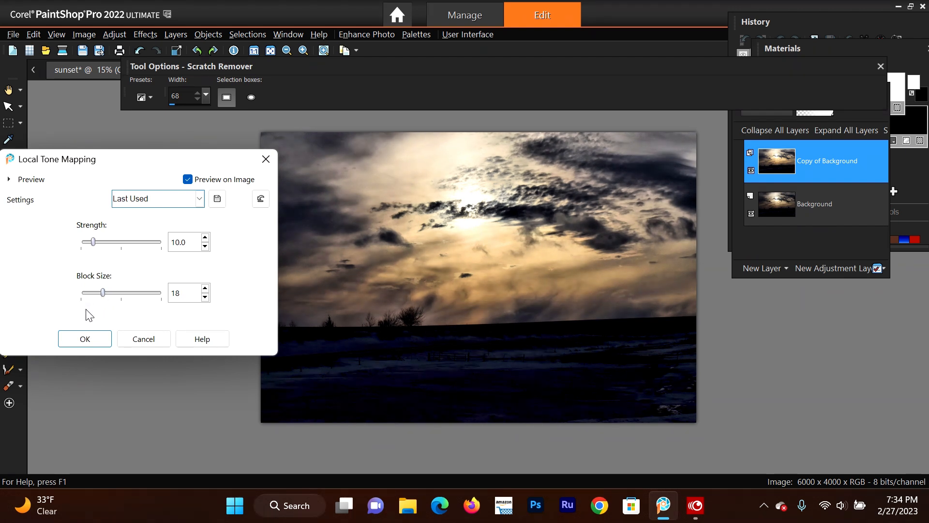
{"action": "left_click", "coordinate": [94, 340]}
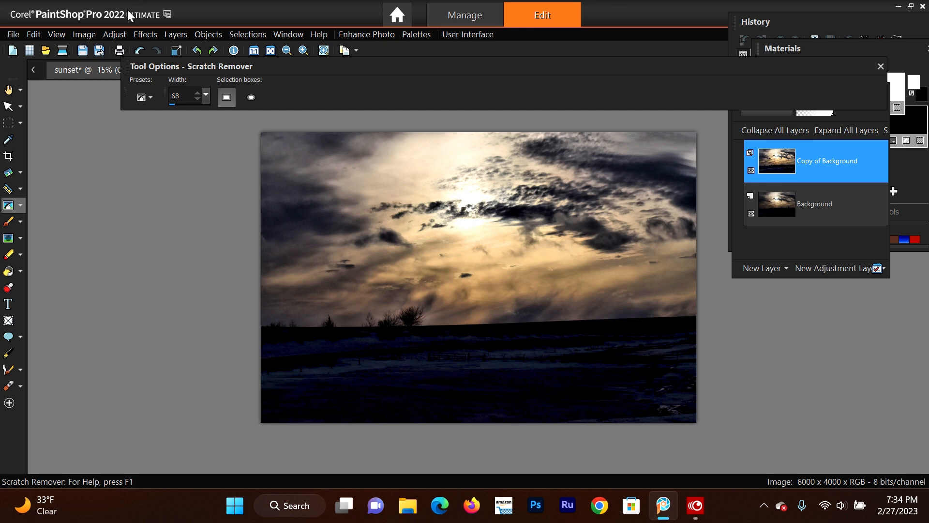
Apply a Vibrancy adjustment with strength 56 to the copied layer and check the photo
{"action": "left_click", "coordinate": [144, 36]}
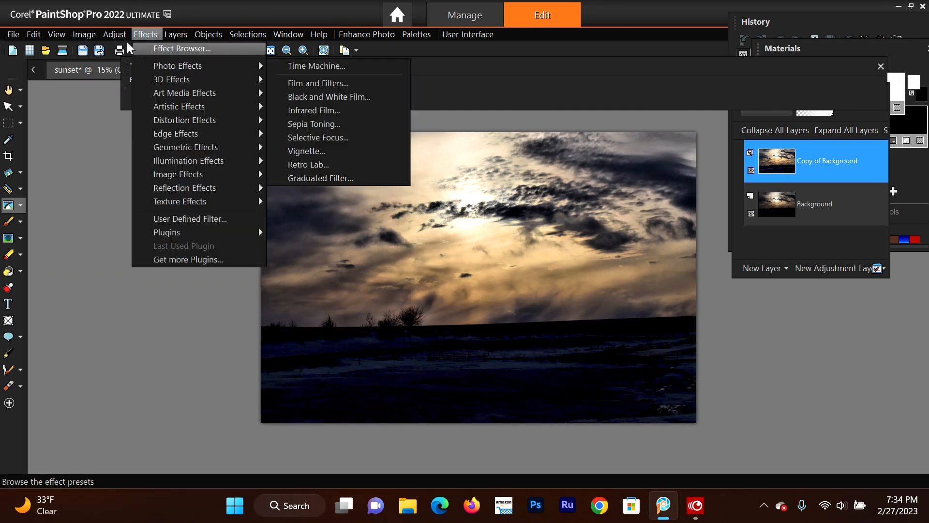
{"action": "mouse_move", "coordinate": [116, 35]}
{"action": "mouse_move", "coordinate": [152, 122]}
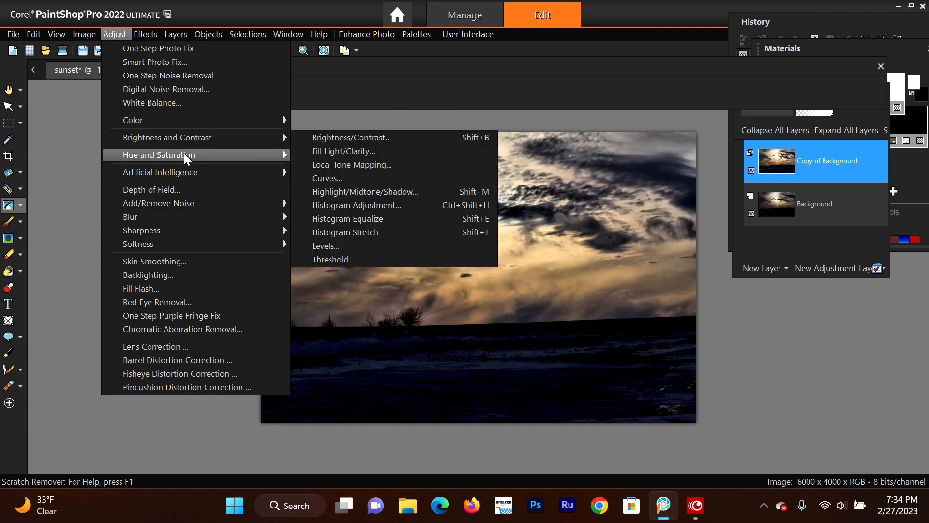
{"action": "mouse_move", "coordinate": [184, 153]}
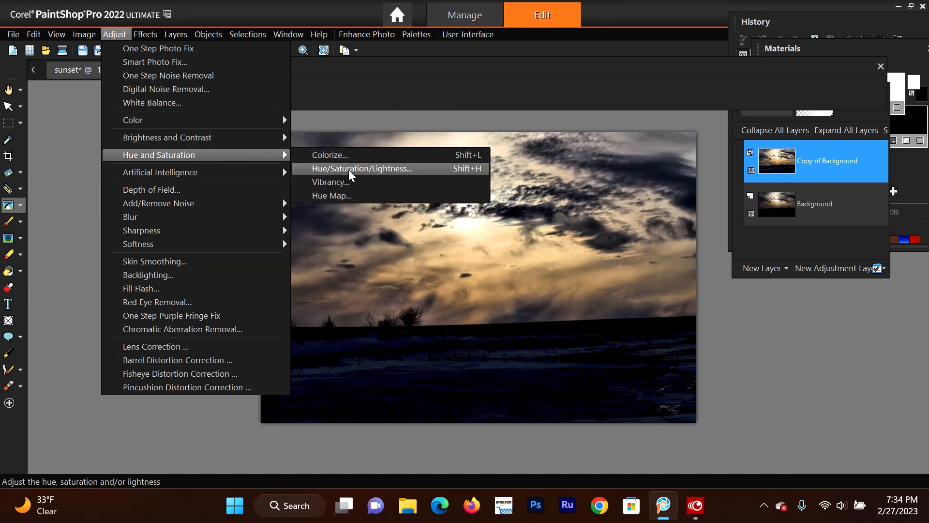
{"action": "left_click", "coordinate": [351, 181]}
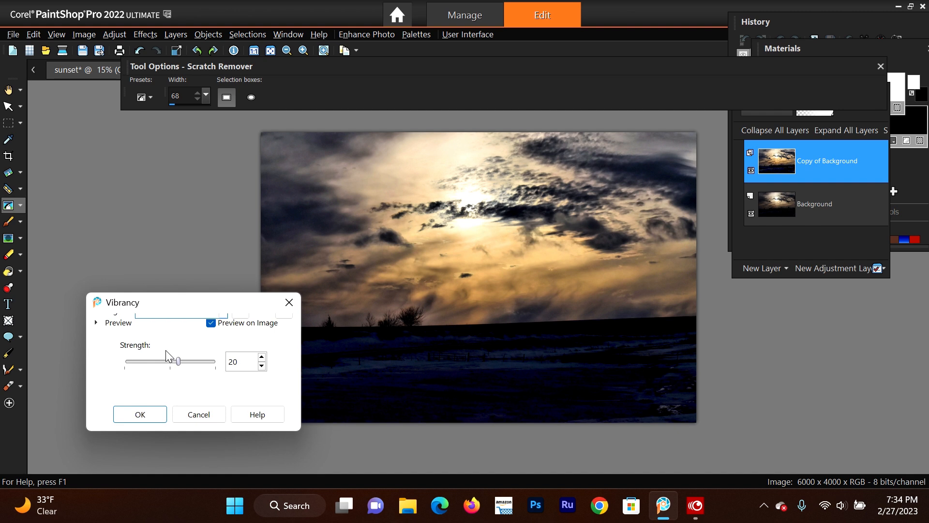
{"action": "left_click_drag", "start_coordinate": [179, 361], "coordinate": [192, 361]}
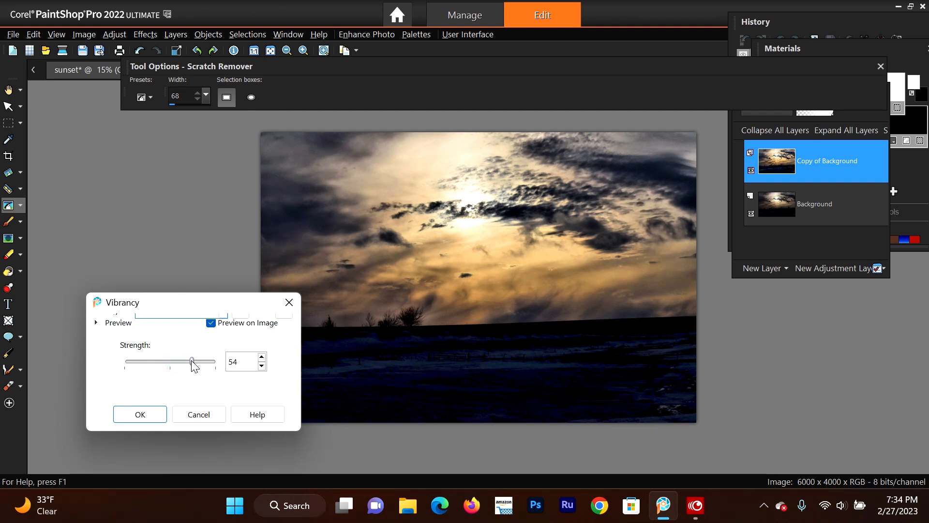
{"action": "mouse_move", "coordinate": [192, 361]}
{"action": "left_mouse_down"}
{"action": "mouse_move", "coordinate": [208, 361]}
{"action": "mouse_move", "coordinate": [192, 365]}
{"action": "left_mouse_up"}
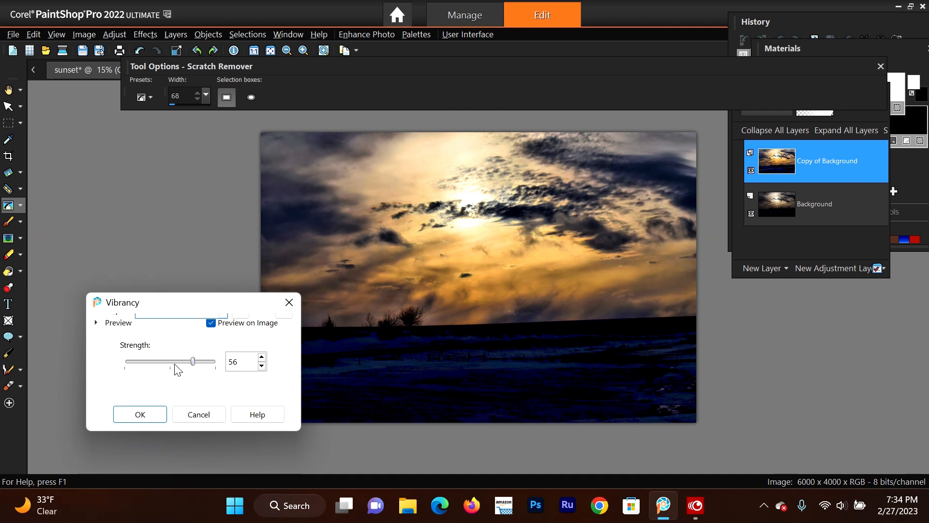
{"action": "left_click", "coordinate": [157, 416]}
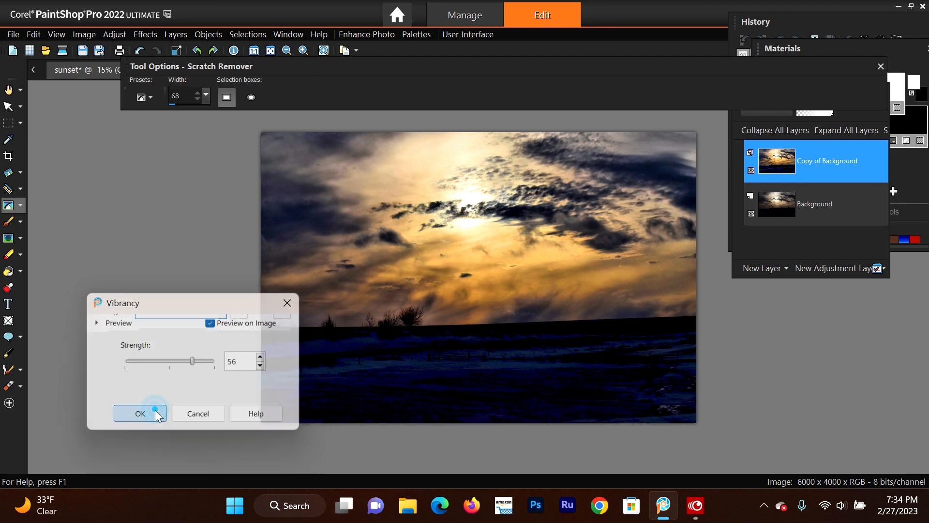
{"action": "scroll", "coordinate": [583, 346], "scroll_direction": "up", "scroll_amount": 1}
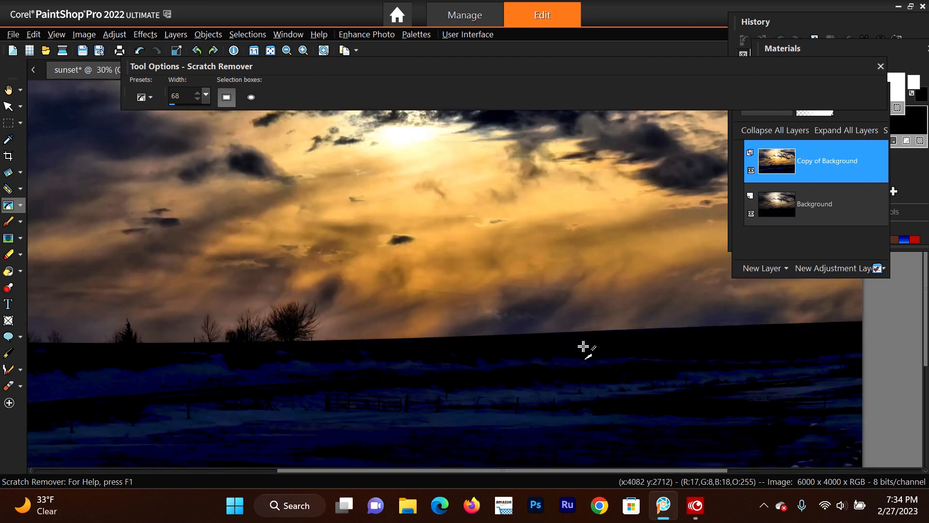
{"action": "scroll", "coordinate": [585, 346], "scroll_direction": "down", "scroll_amount": 1}
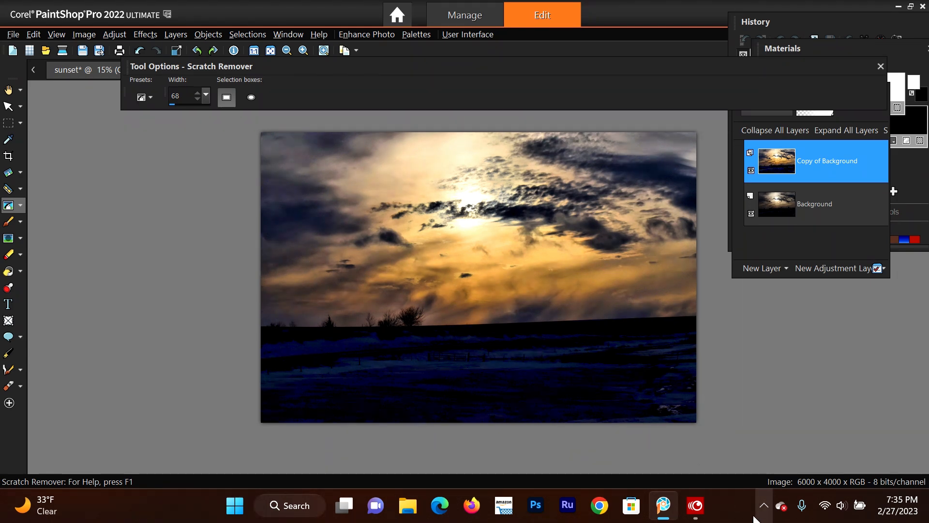
{"action": "left_click", "coordinate": [696, 505]}
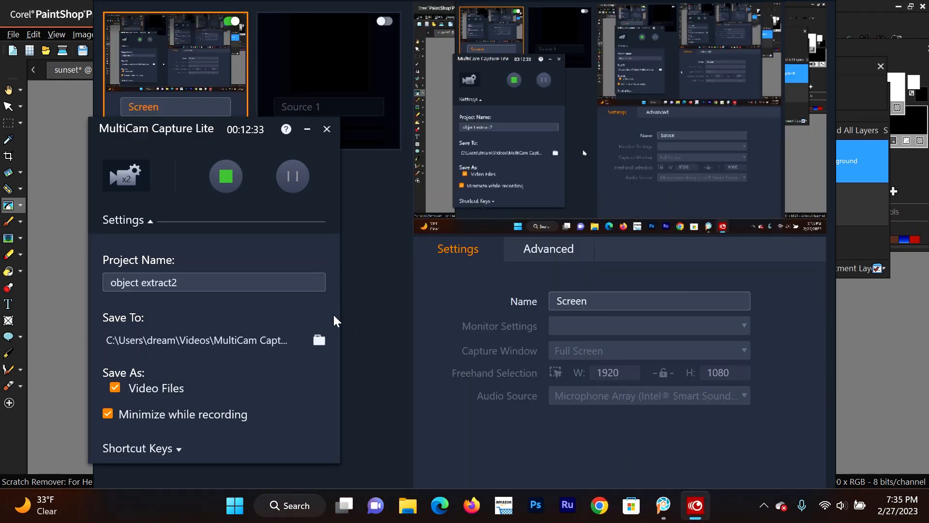
{"action": "left_click", "coordinate": [225, 176]}
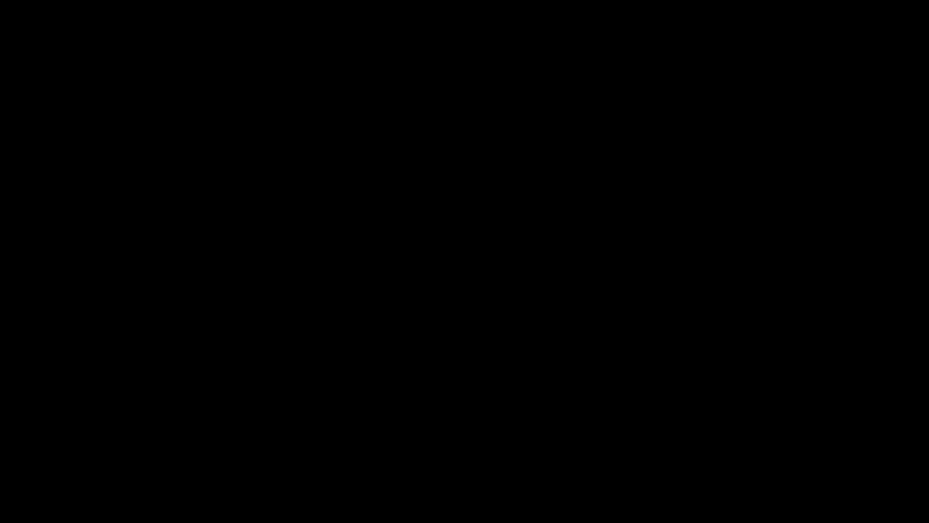